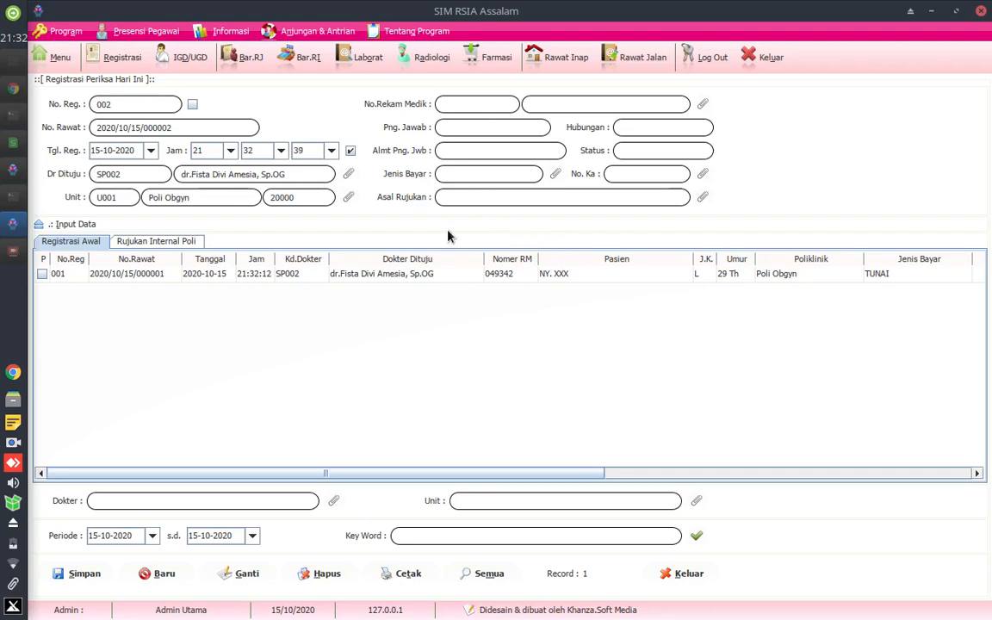
# - Set the status of registration 001 to Dirawat and open the patient's inpatient room entry
pyautogui.click(384, 274)
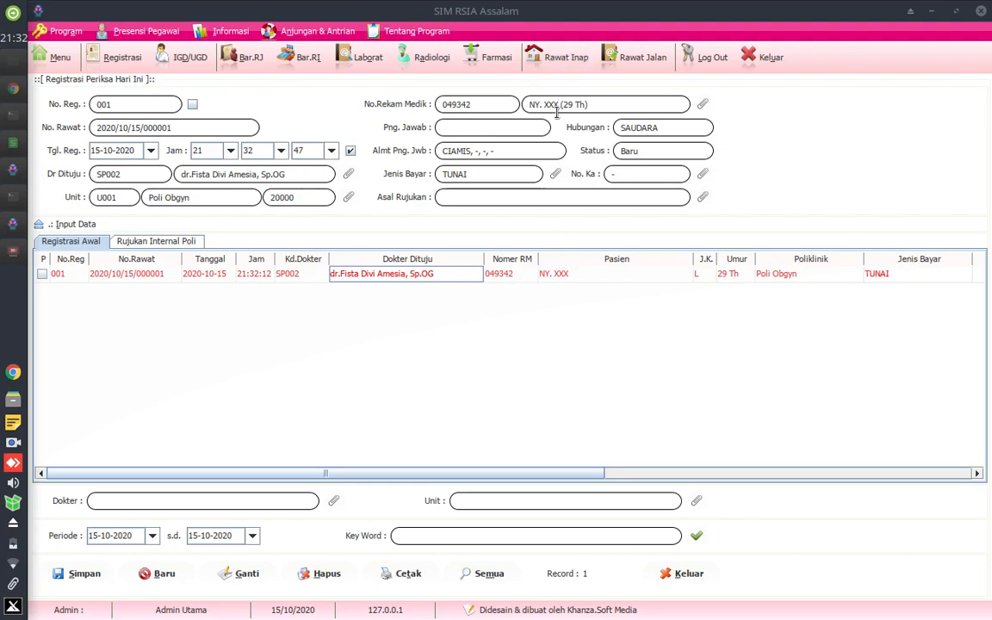
pyautogui.click(469, 274)
pyautogui.rightClick(454, 277)
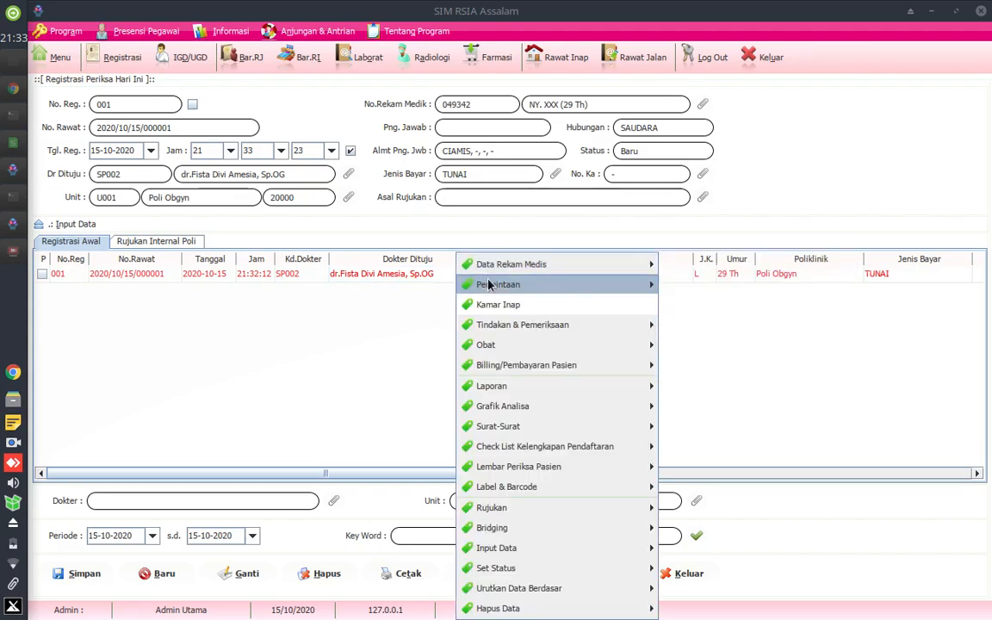
pyautogui.moveTo(497, 334)
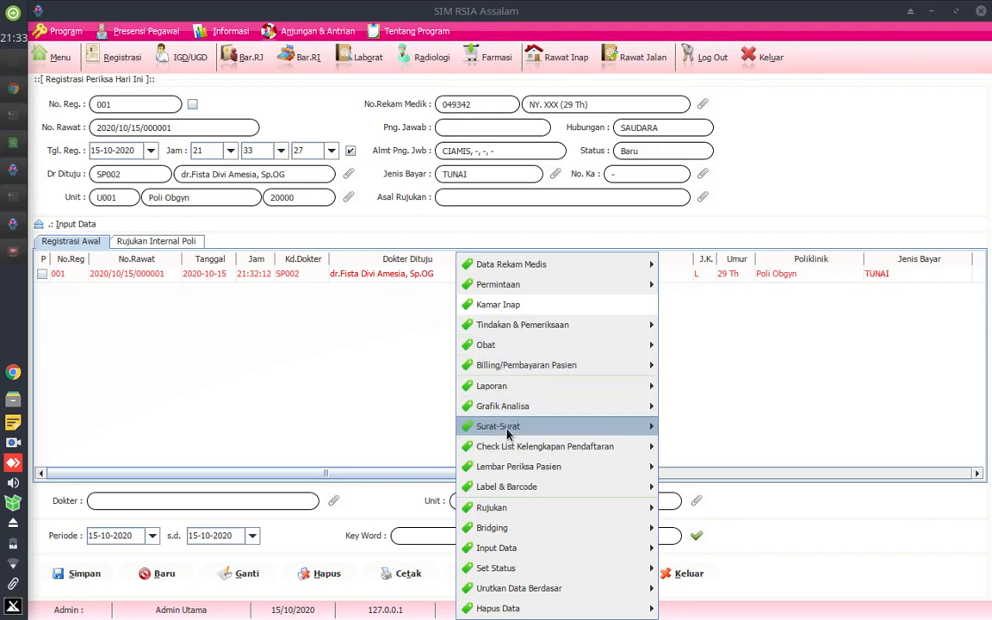
pyautogui.moveTo(500, 572)
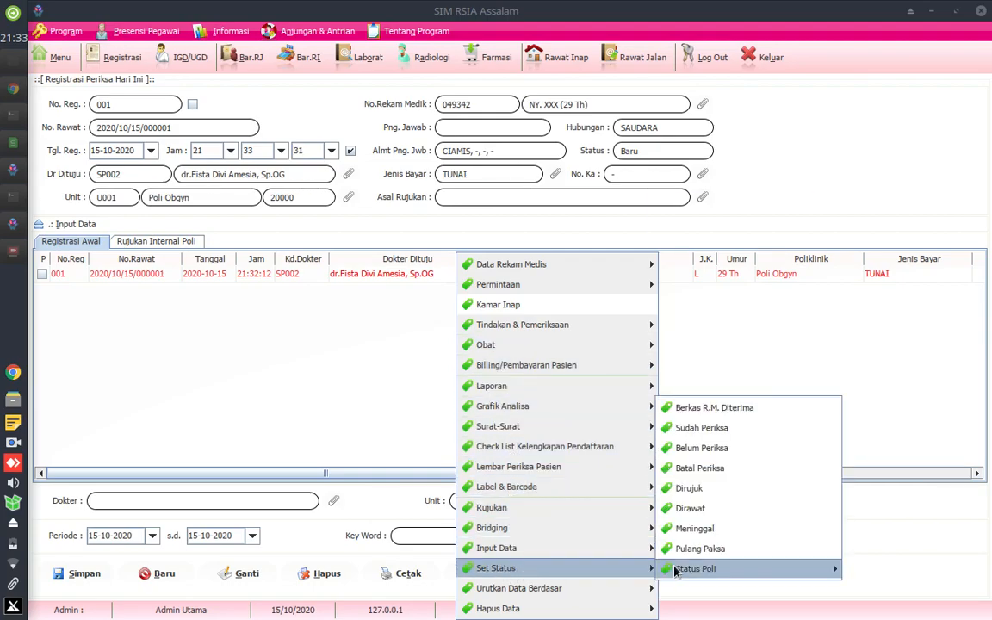
pyautogui.click(700, 509)
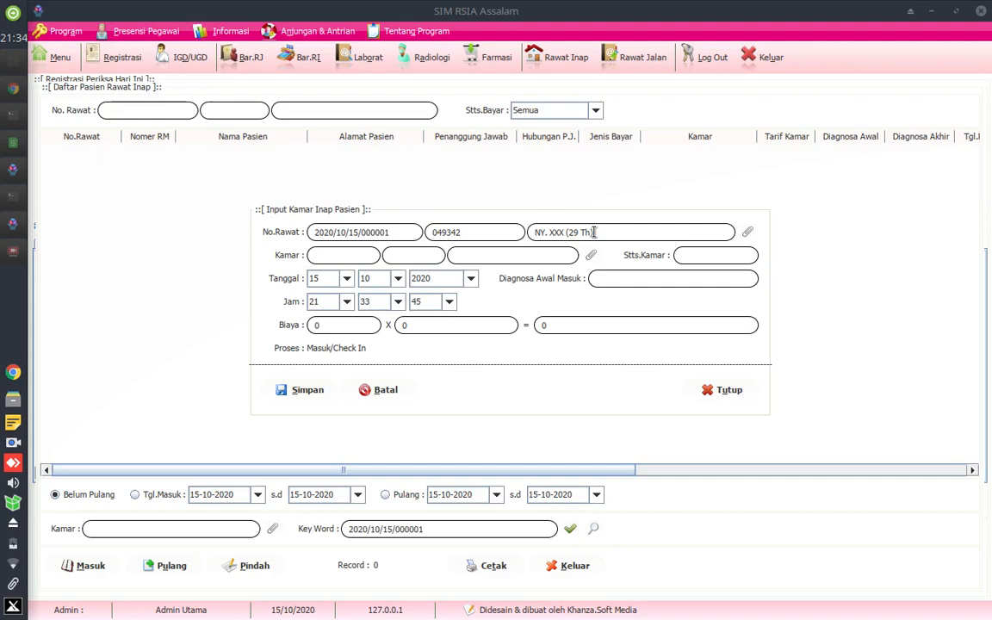
# - Open the room selection for the admission and search the beds with the keyword "VK"
pyautogui.click(592, 256)
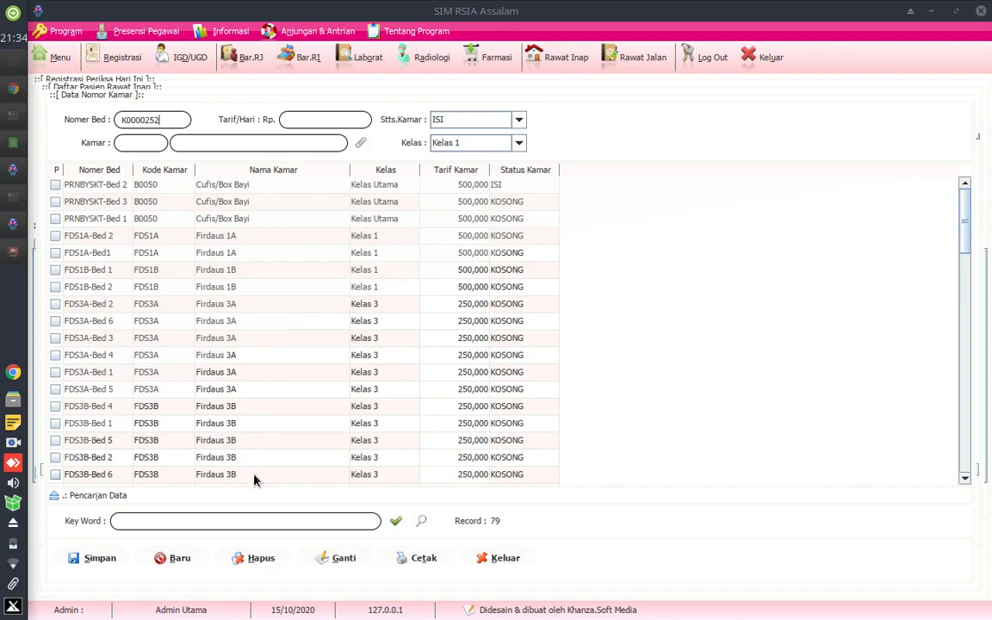
pyautogui.click(227, 522)
pyautogui.write('VK')
pyautogui.click(395, 522)
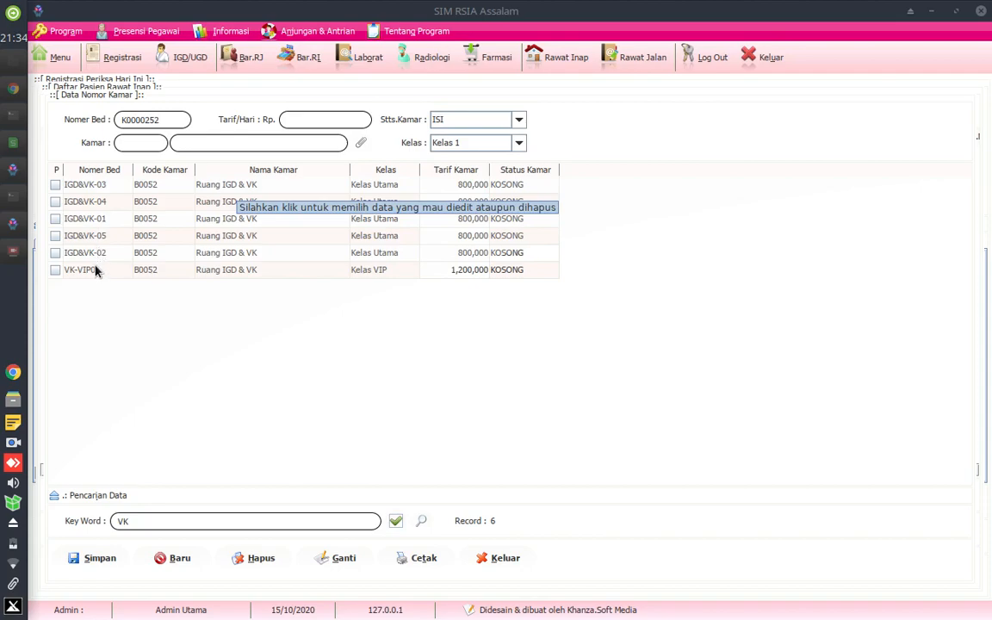
# - Compare the class, daily rate and occupancy status of the IGD&VK beds and bed VK-VIP01
pyautogui.click(272, 203)
pyautogui.click(276, 220)
pyautogui.click(276, 238)
pyautogui.click(274, 254)
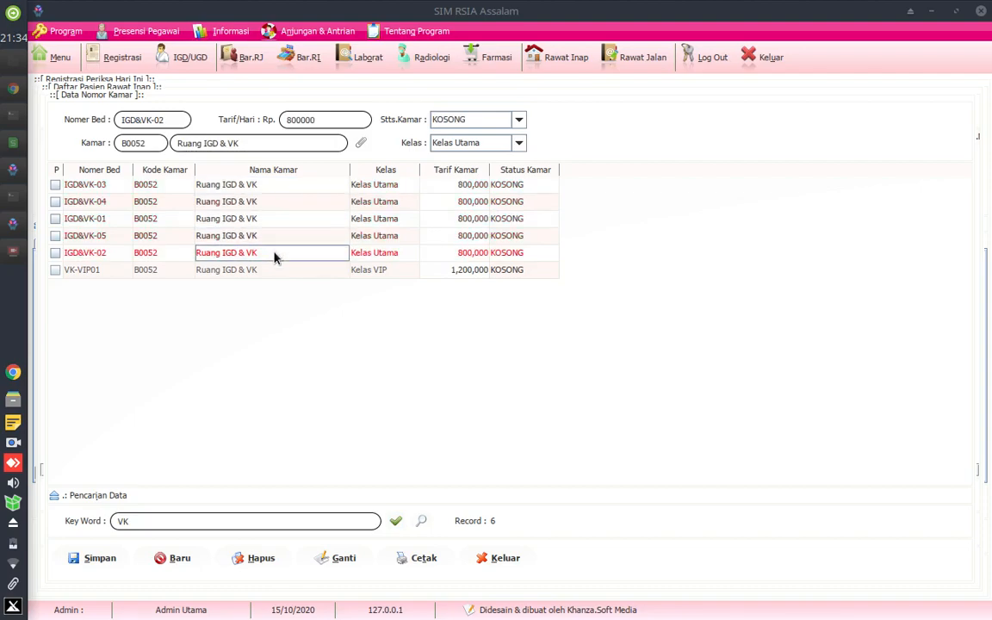
pyautogui.click(276, 269)
pyautogui.click(358, 271)
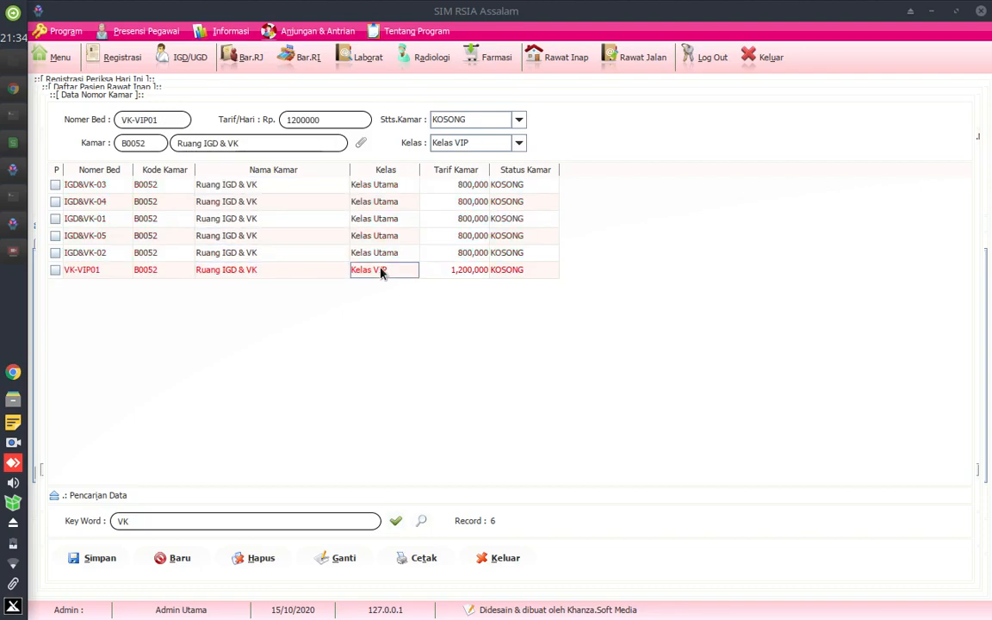
pyautogui.click(280, 186)
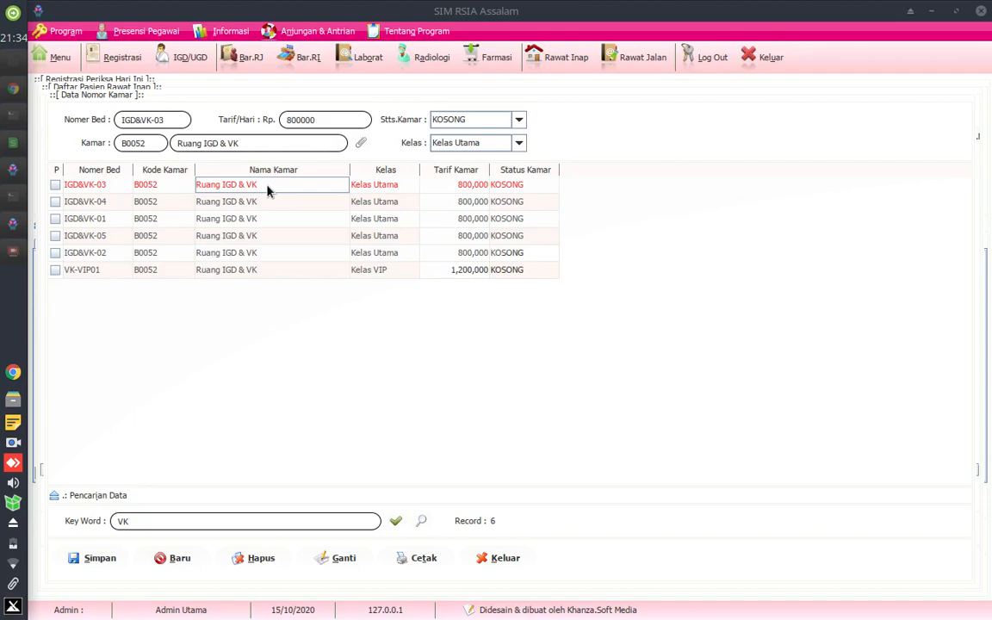
pyautogui.click(377, 190)
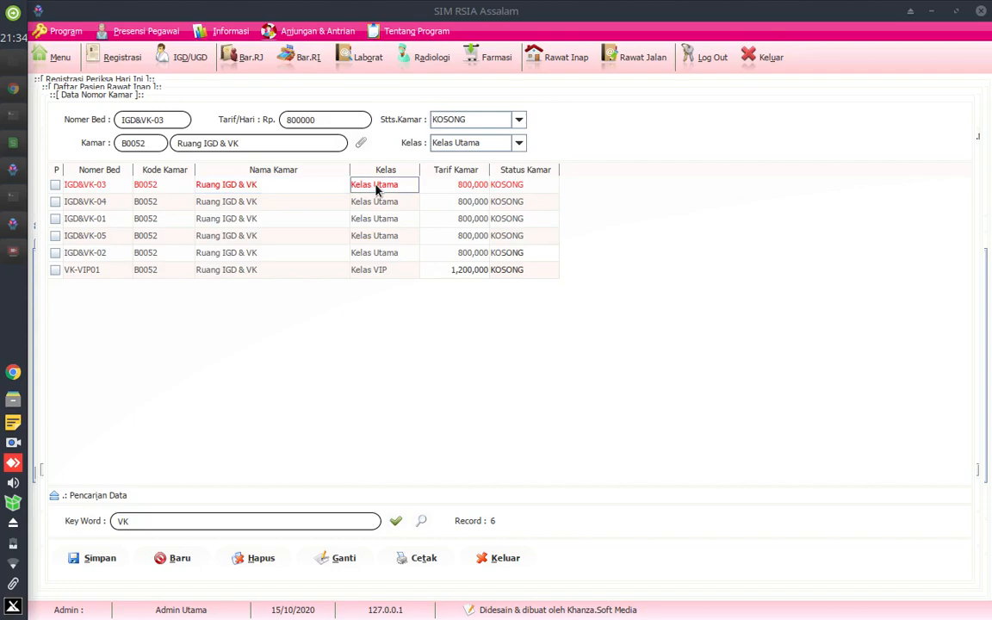
pyautogui.click(511, 185)
pyautogui.click(262, 190)
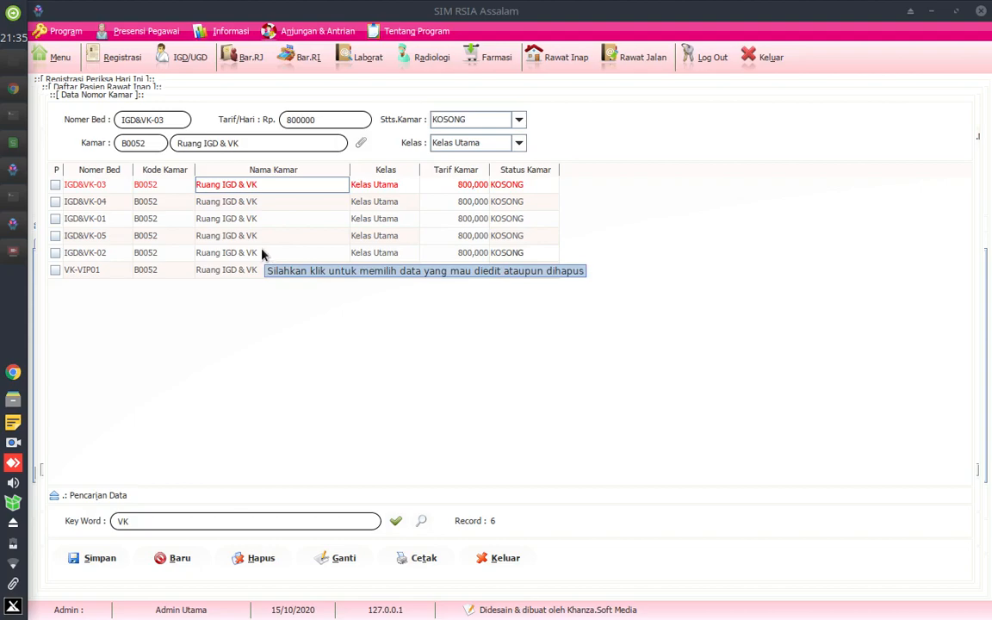
pyautogui.click(221, 275)
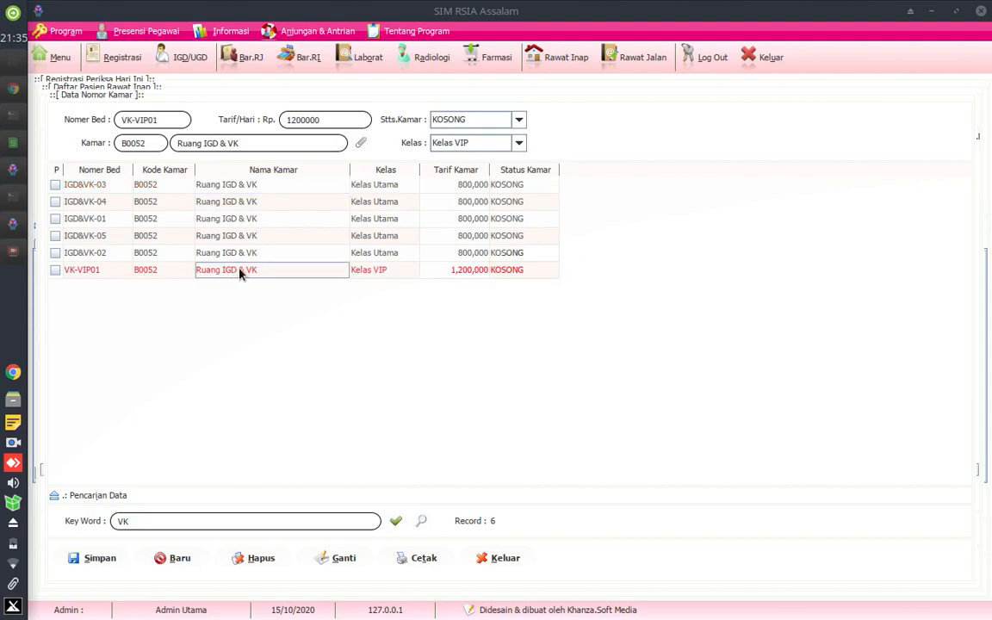
pyautogui.click(378, 270)
pyautogui.click(463, 254)
pyautogui.click(466, 271)
pyautogui.click(435, 257)
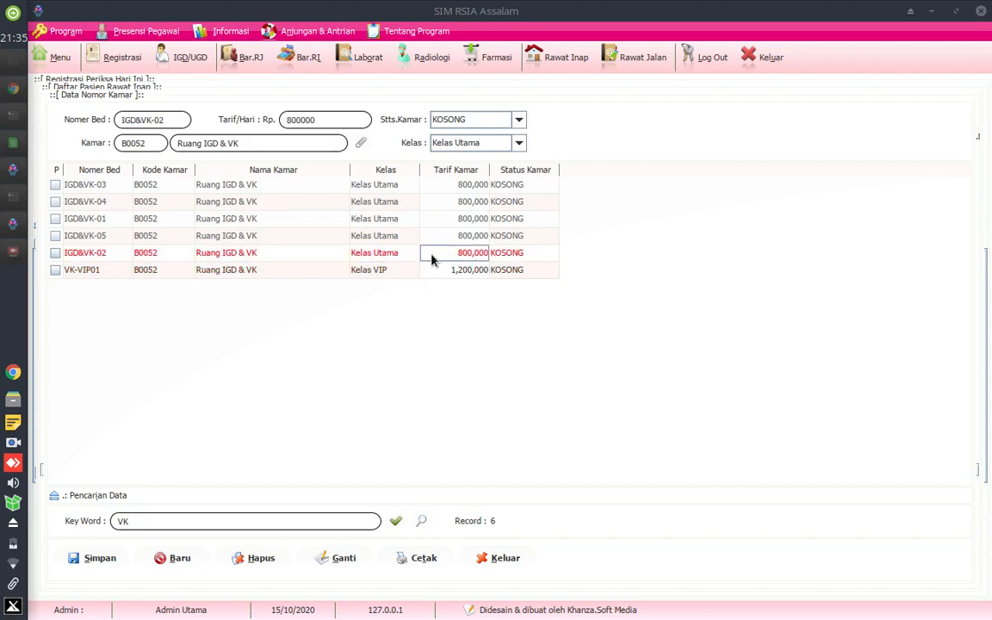
pyautogui.click(372, 269)
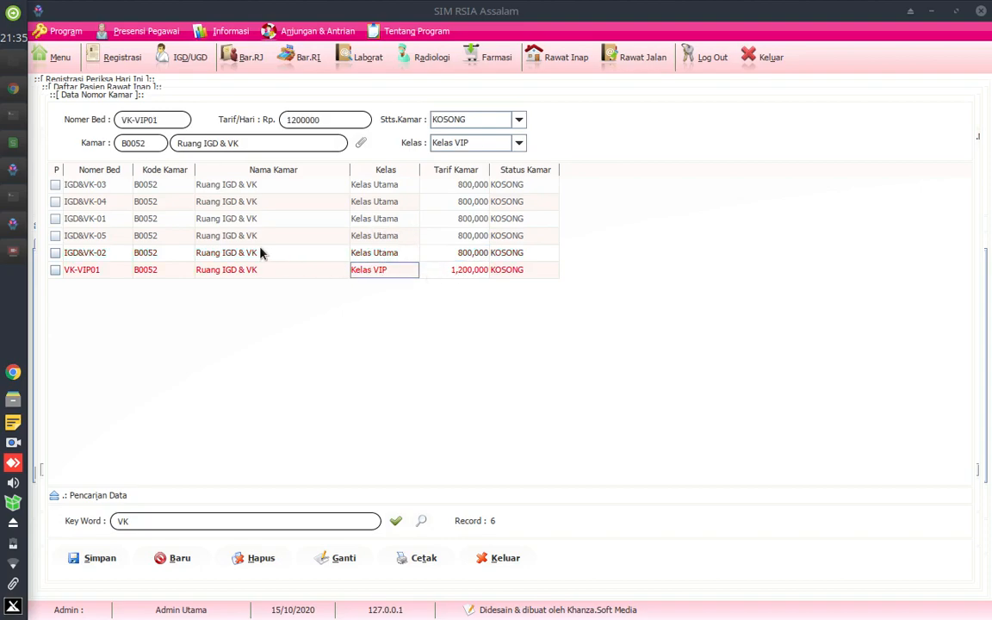
# - Save the inpatient admission with bed IGD&VK-03 and "-" as the initial diagnosis, closing the entry form
pyautogui.click(223, 186)
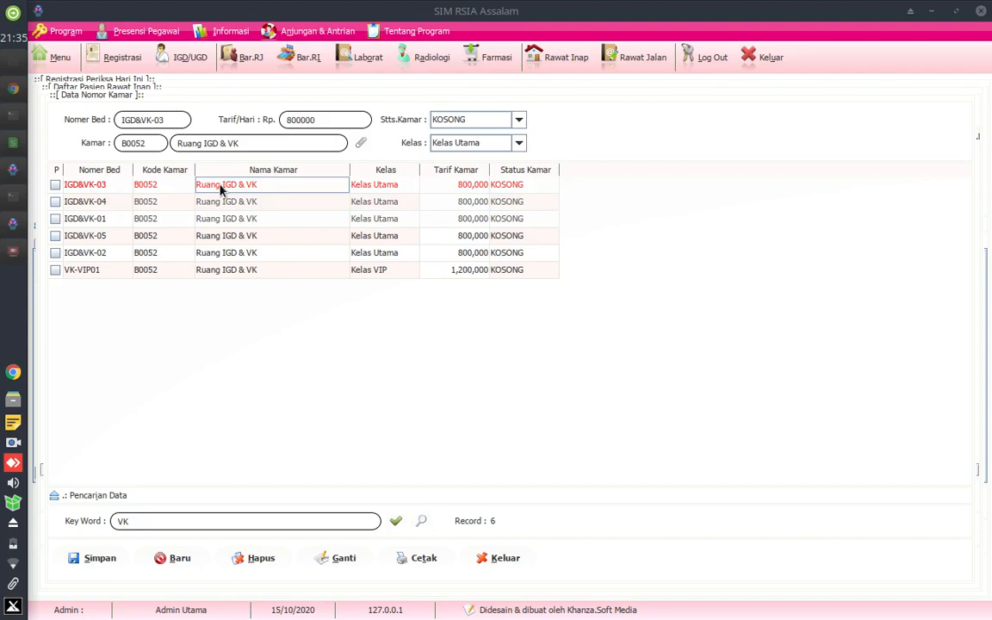
pyautogui.doubleClick(220, 189)
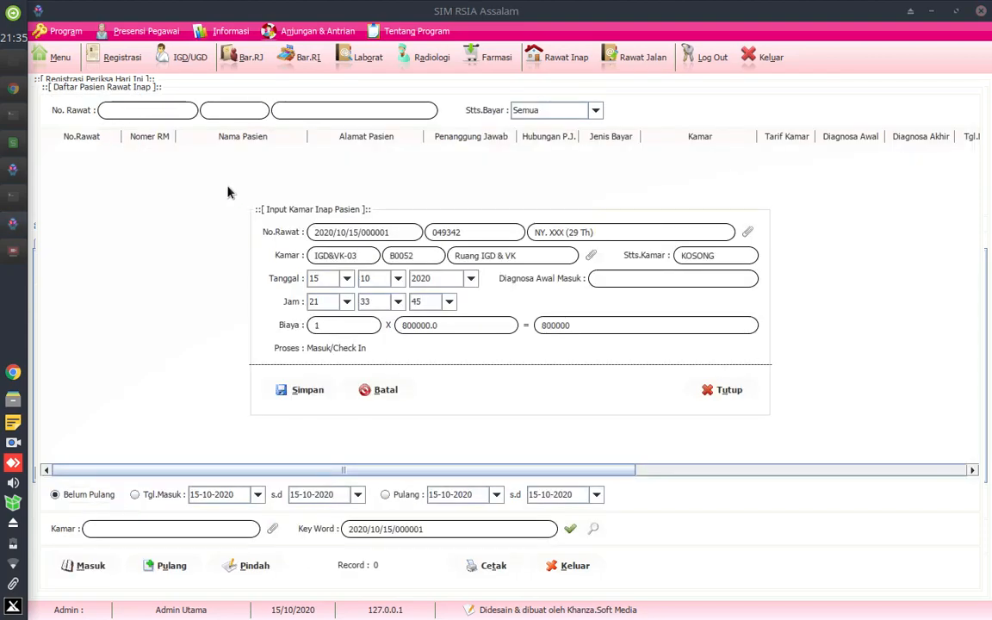
pyautogui.click(624, 279)
pyautogui.write('-')
pyautogui.click(308, 391)
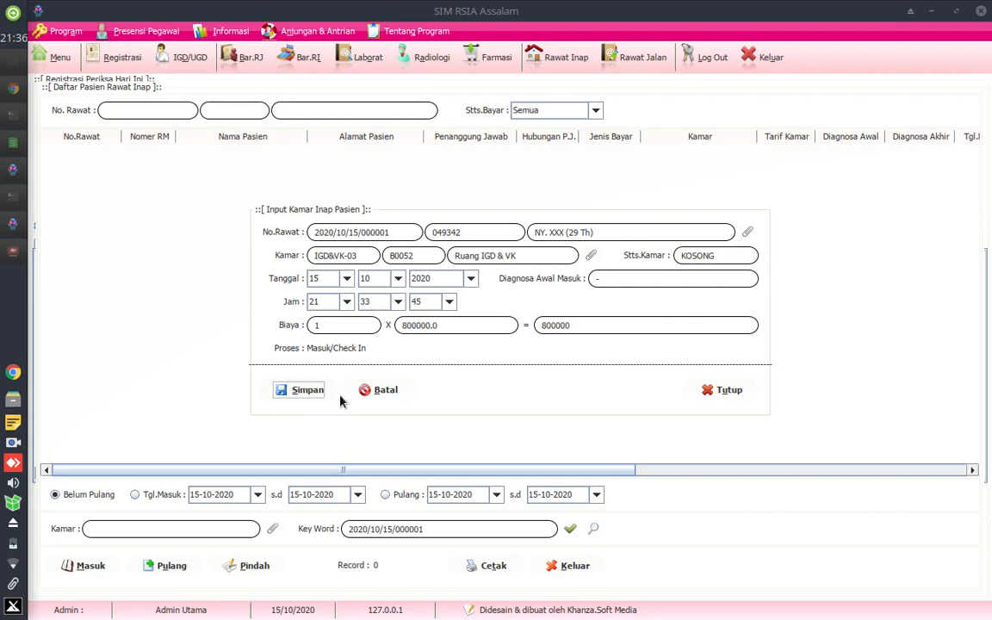
pyautogui.click(724, 390)
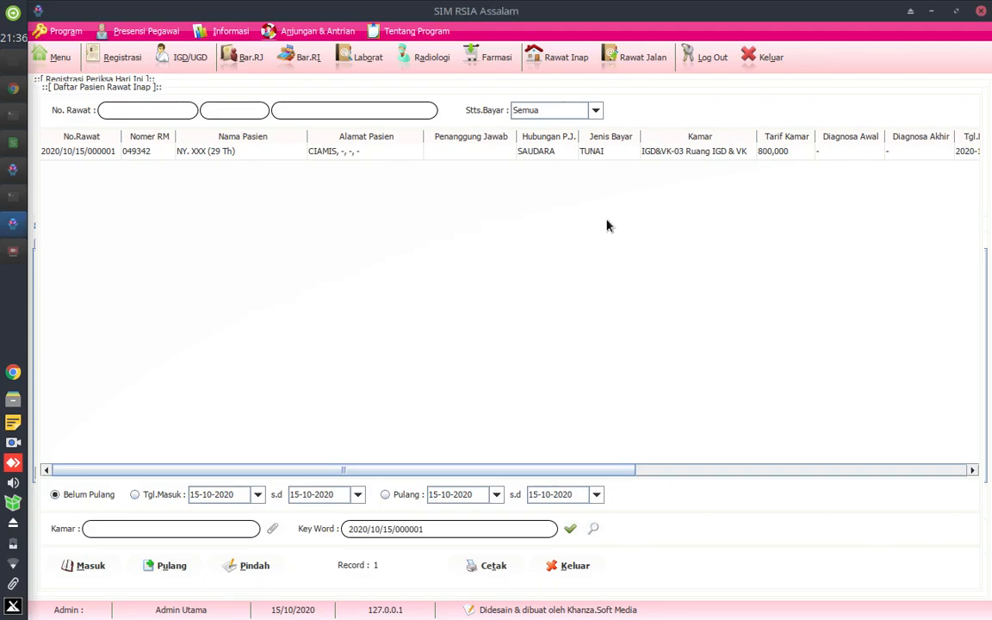
# - Review the admitted patient's row in the inpatient list, checking the record number, name, relationship, payment type and room
pyautogui.click(658, 153)
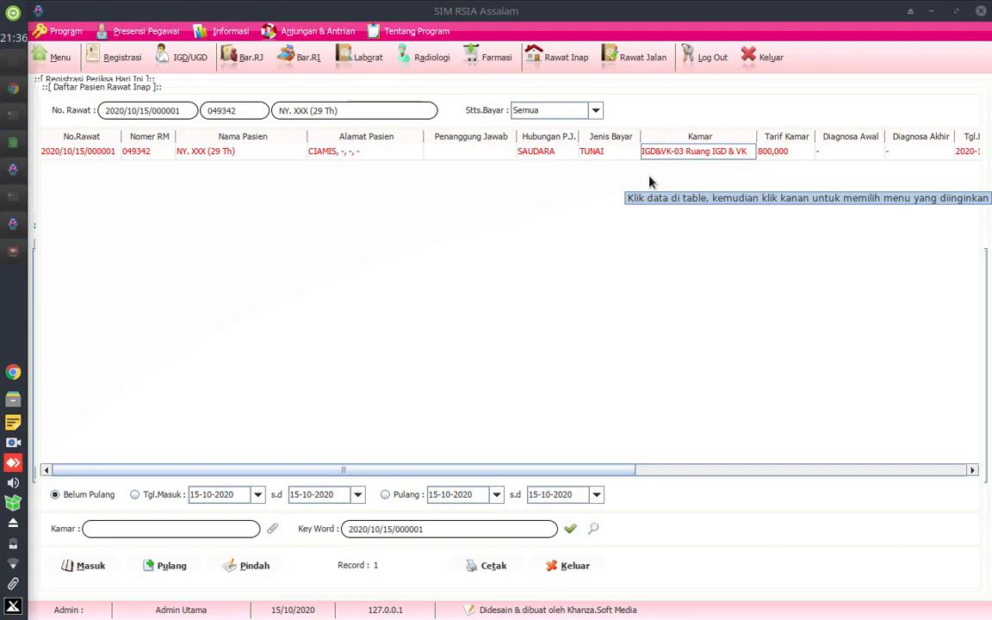
pyautogui.click(610, 155)
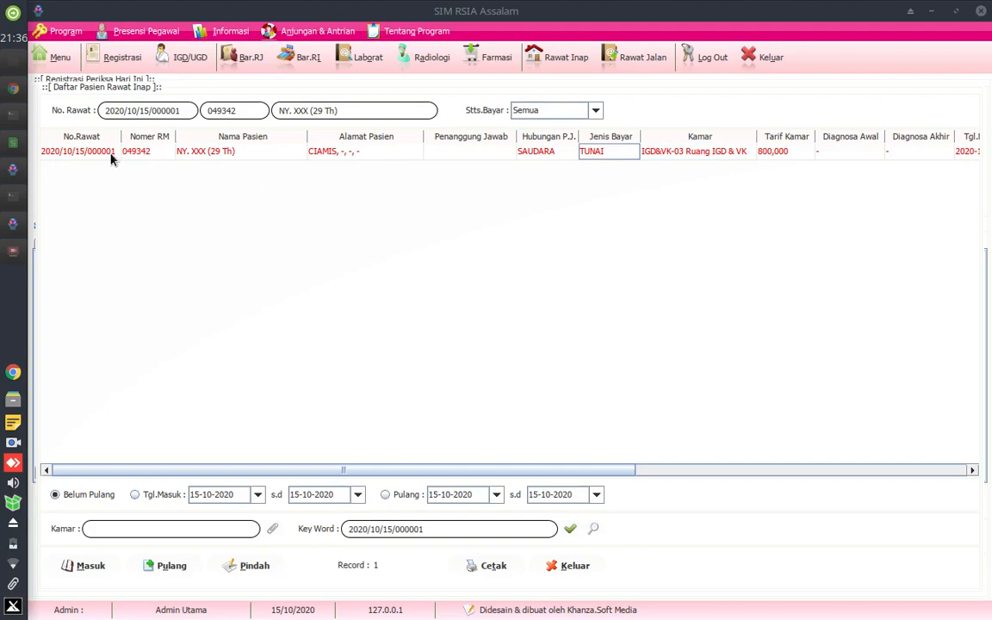
pyautogui.click(159, 154)
pyautogui.click(194, 155)
pyautogui.click(654, 154)
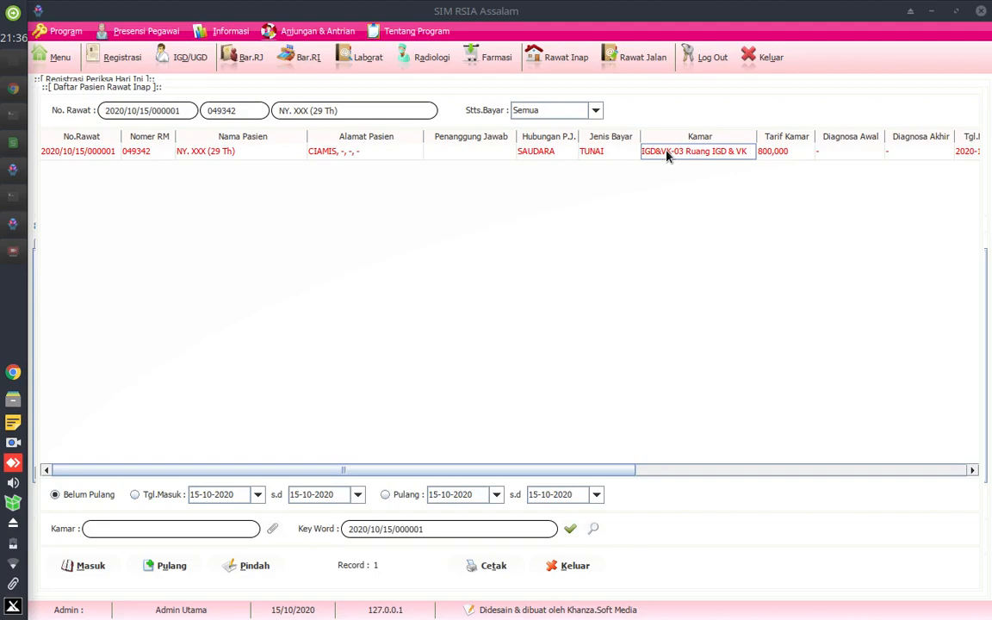
pyautogui.click(544, 155)
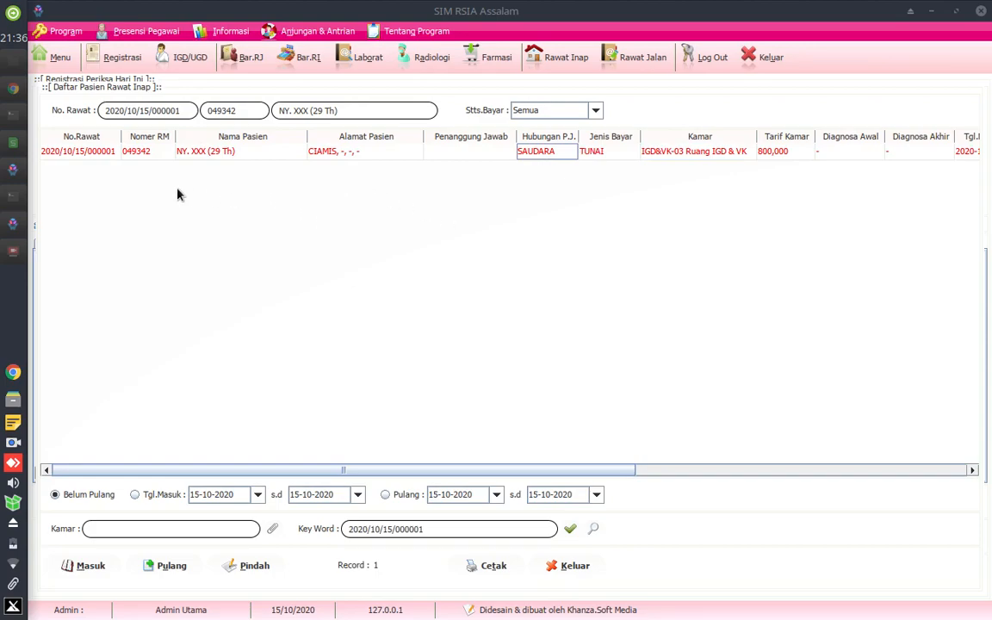
pyautogui.click(192, 155)
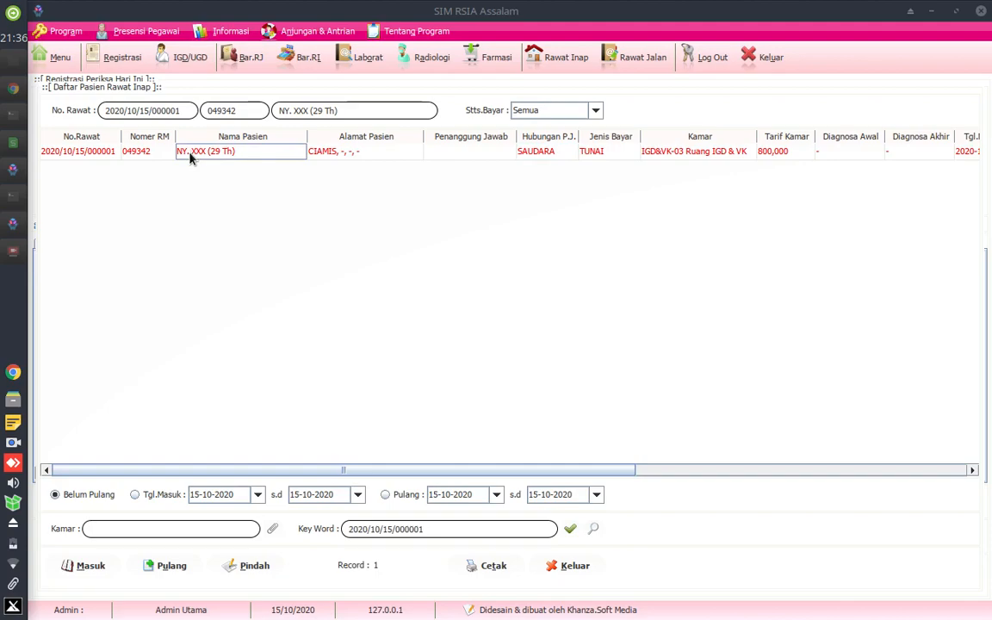
# - Return to today's patient registrations and start a new blank registration
pyautogui.click(103, 58)
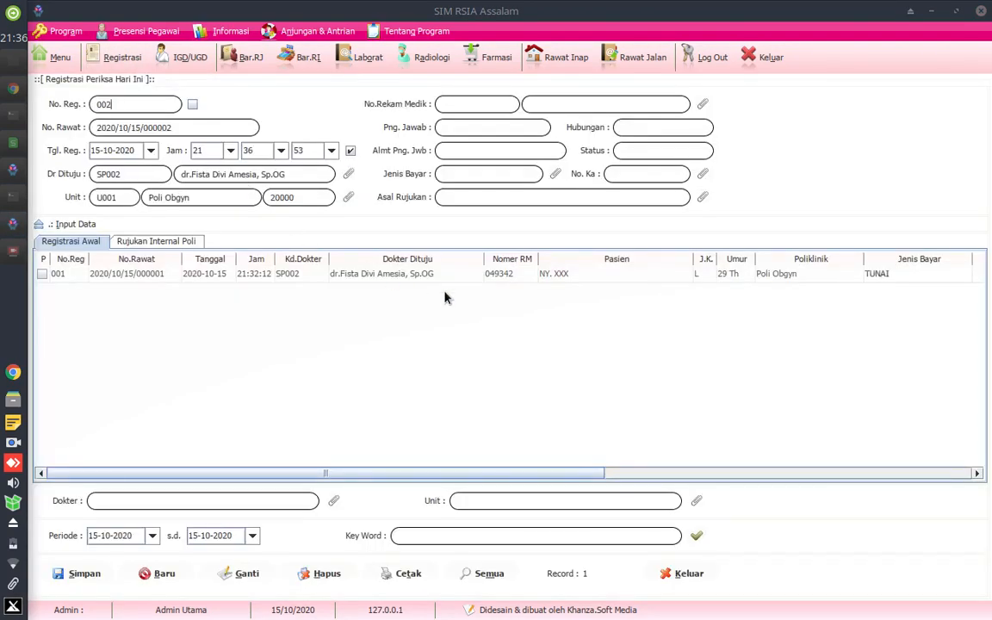
pyautogui.click(419, 278)
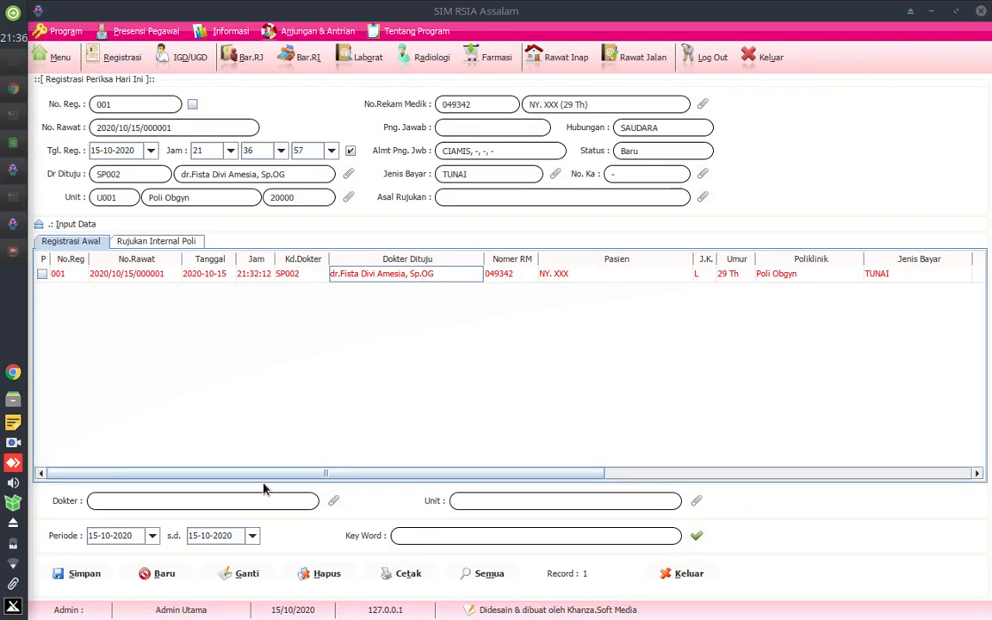
pyautogui.click(162, 572)
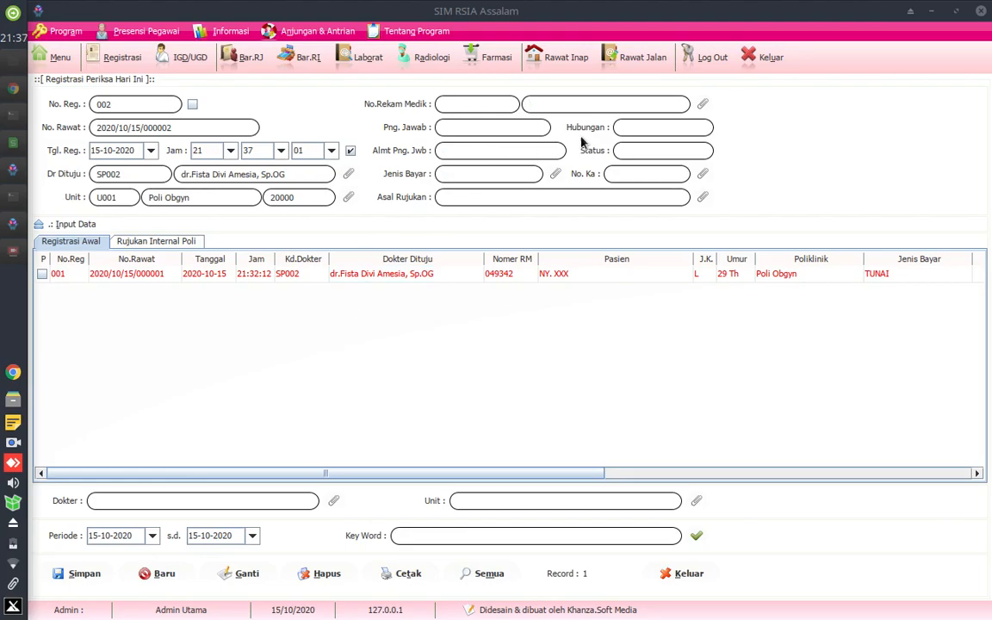
# - Find the newborn in the patient data by medical record number and load that patient into the new registration
pyautogui.click(703, 104)
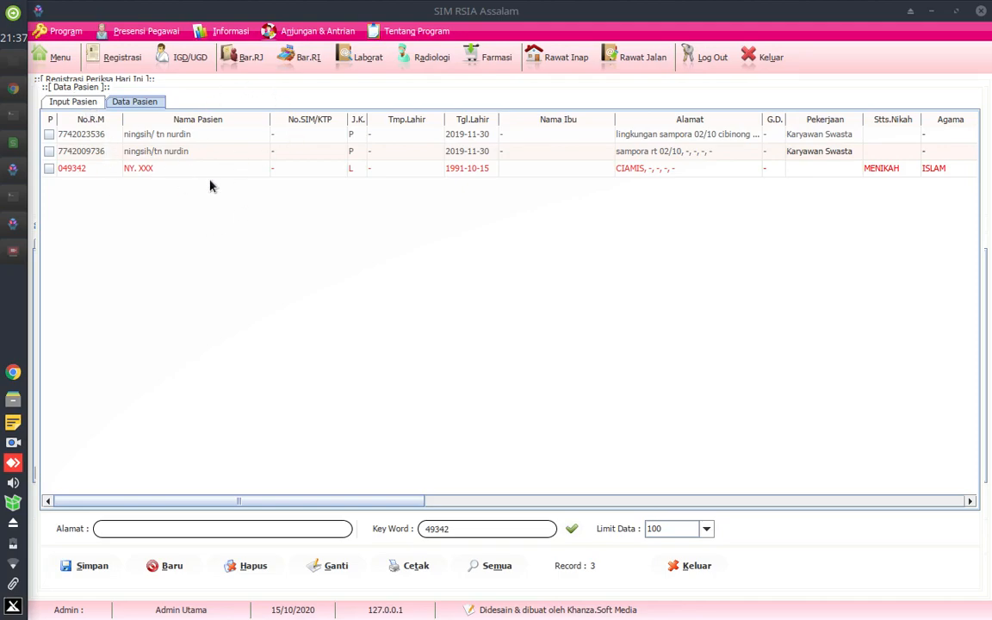
pyautogui.click(67, 100)
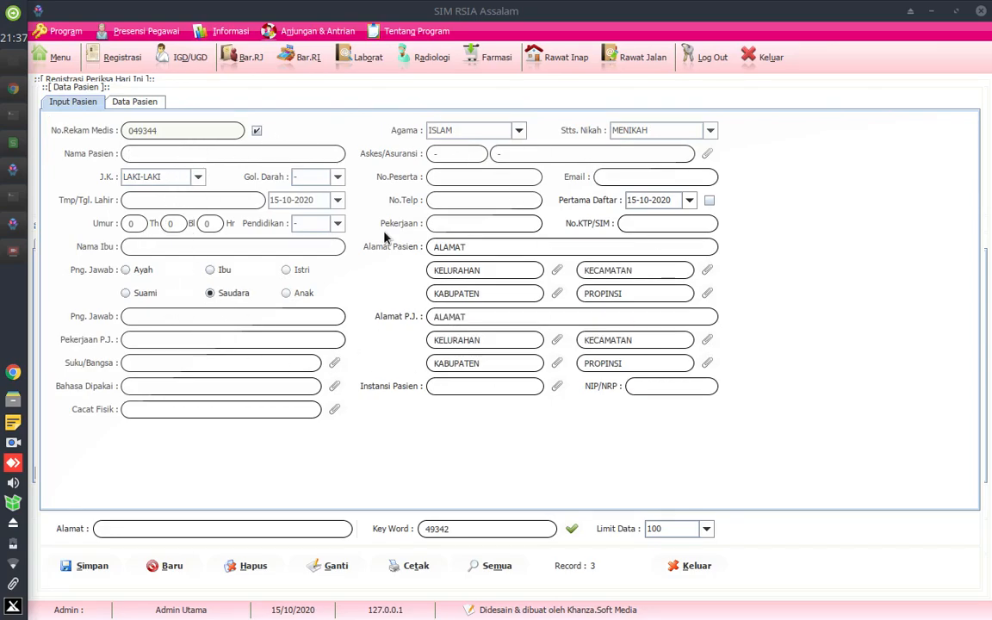
pyautogui.click(125, 99)
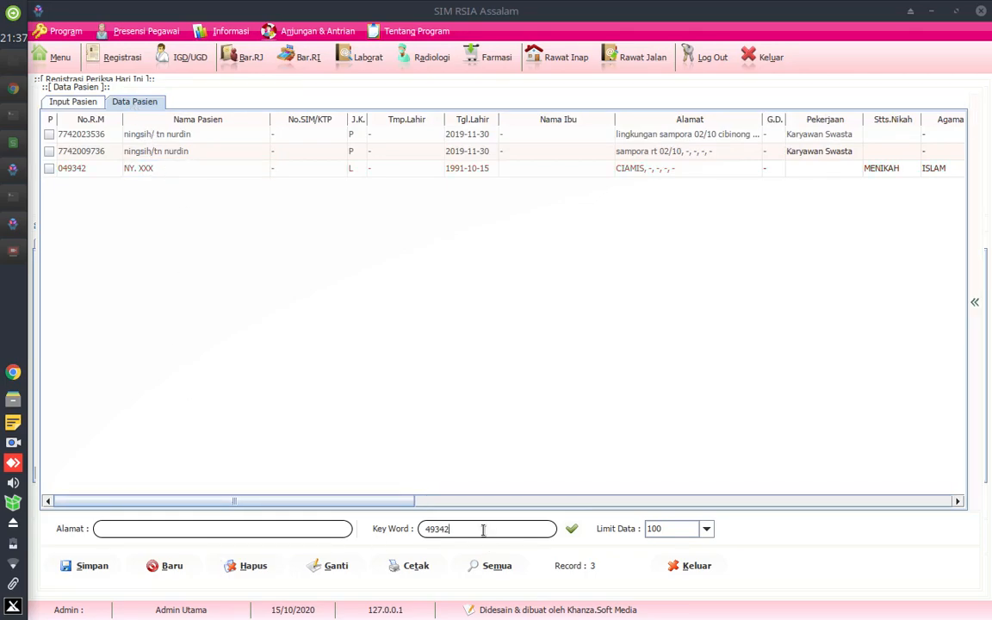
pyautogui.press('BackSpace')
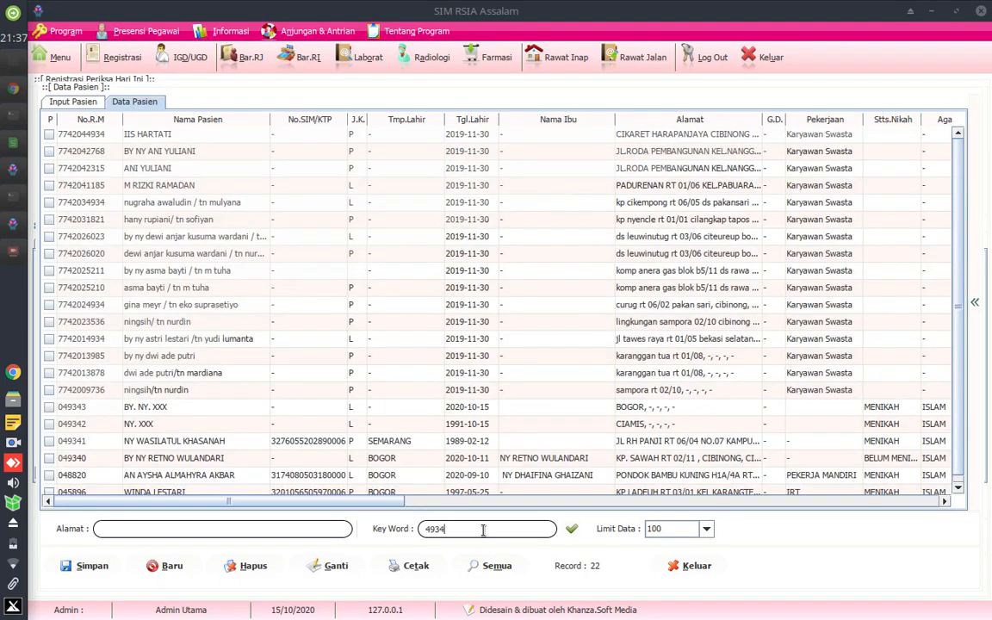
pyautogui.write('3')
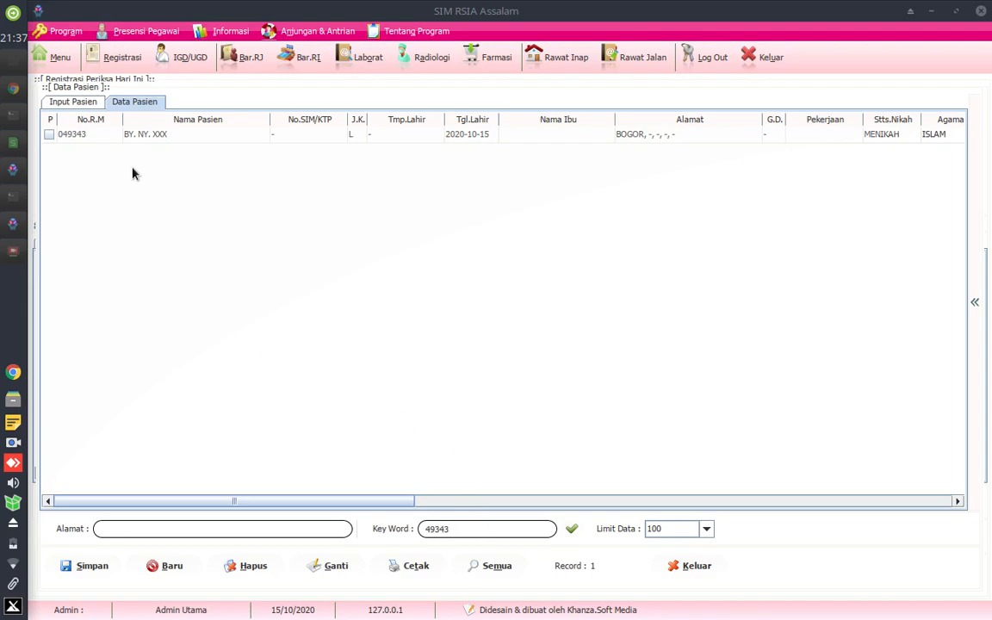
pyautogui.doubleClick(170, 136)
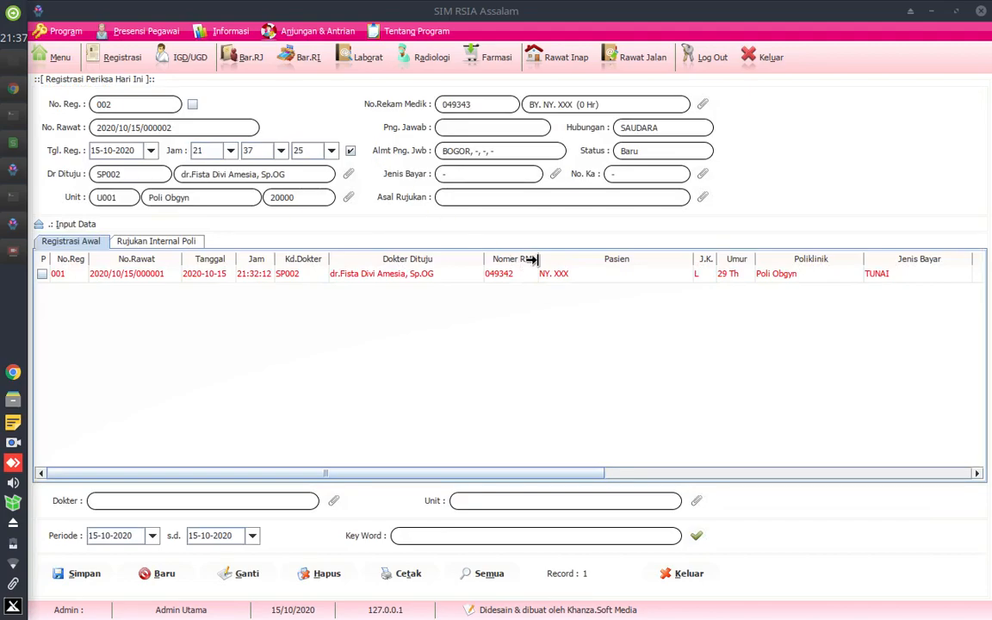
# - Set the newborn's registration to the pediatrician with the SpA.Msc title and the unit to U0069 Rawat Inap
pyautogui.click(348, 175)
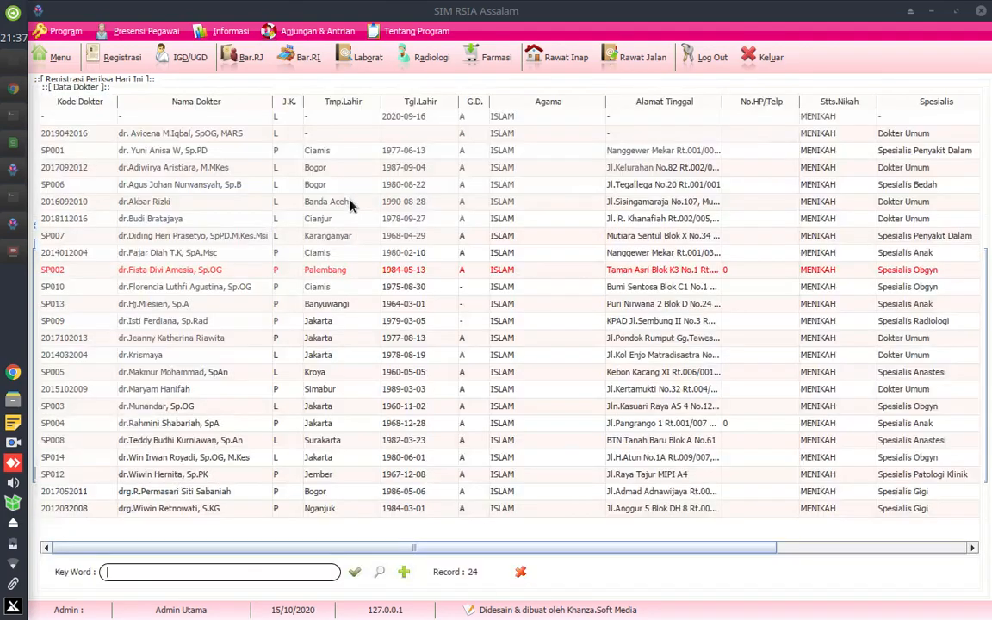
pyautogui.click(166, 256)
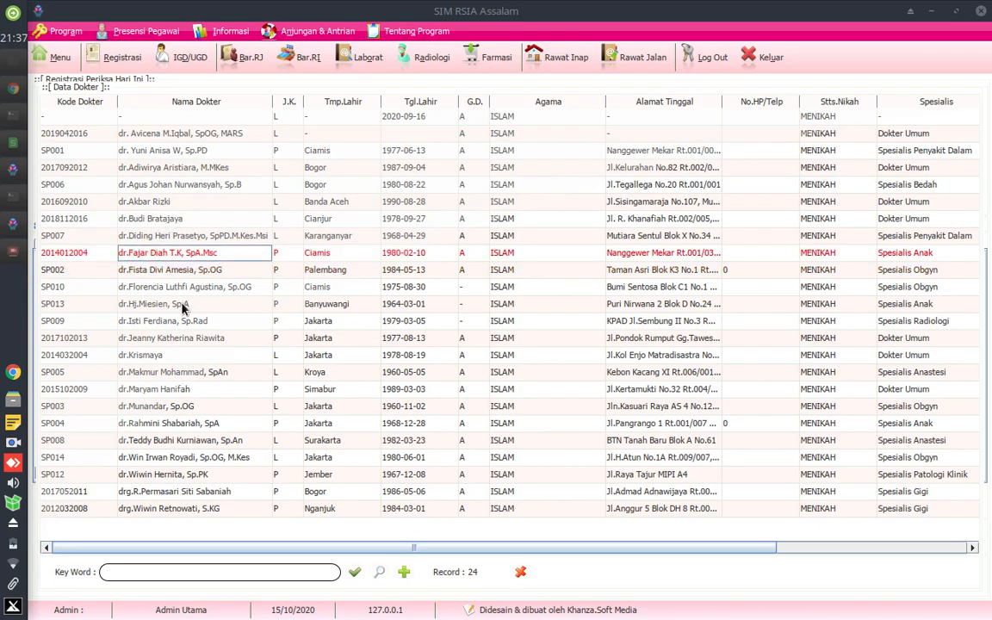
pyautogui.press('Return')
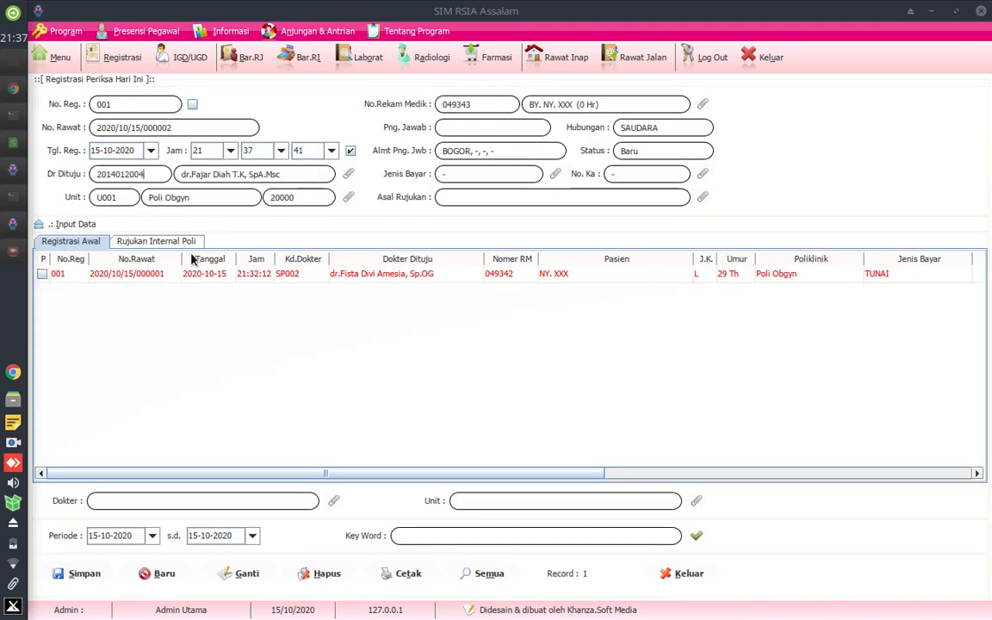
pyautogui.click(349, 198)
pyautogui.click(138, 341)
pyautogui.press('Return')
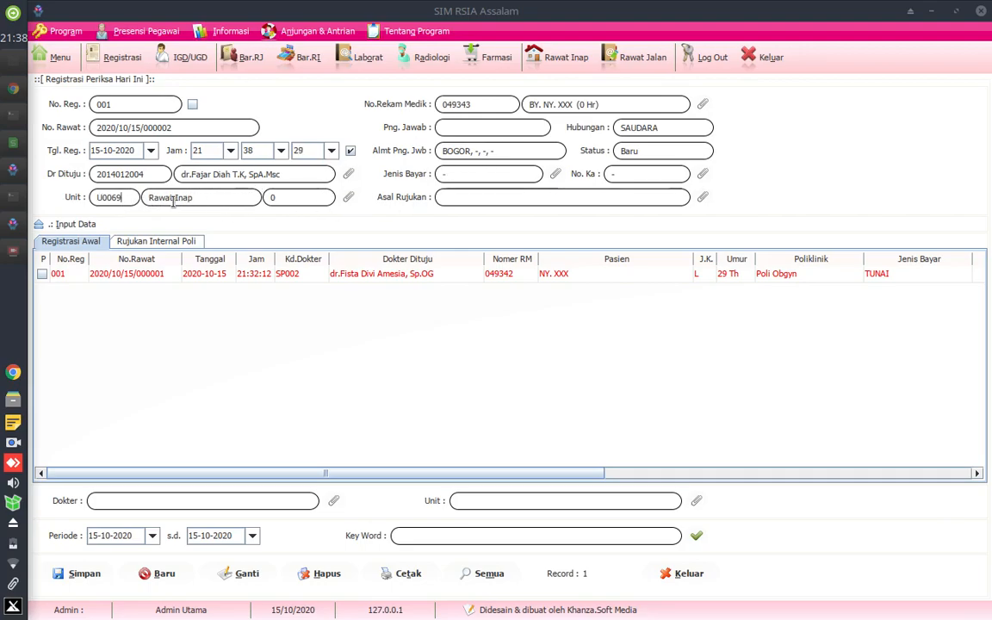
# - Set the payment type to TUNAI and save the newborn's registration
pyautogui.click(555, 173)
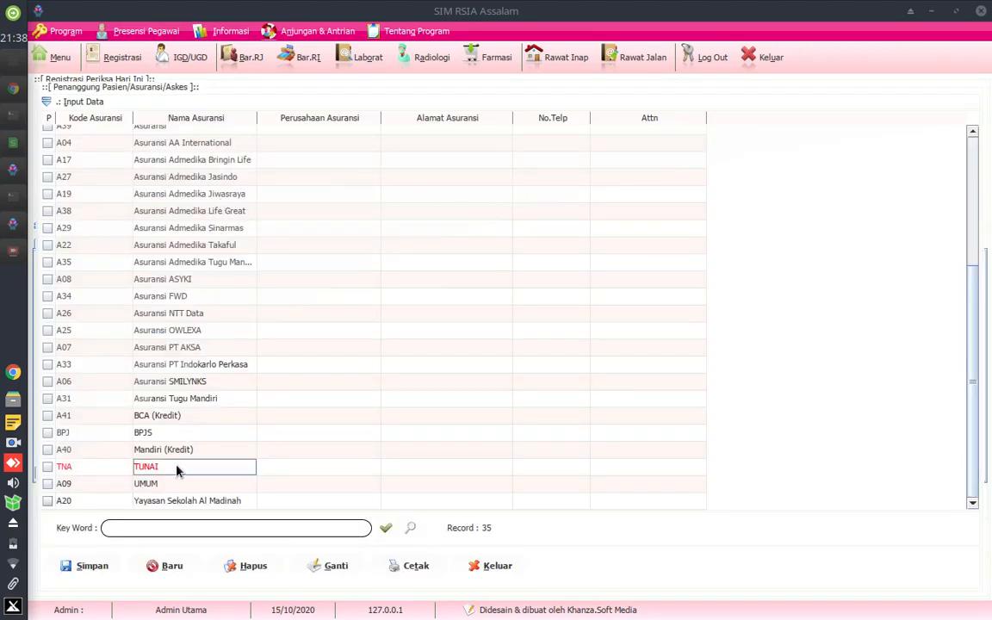
pyautogui.doubleClick(178, 470)
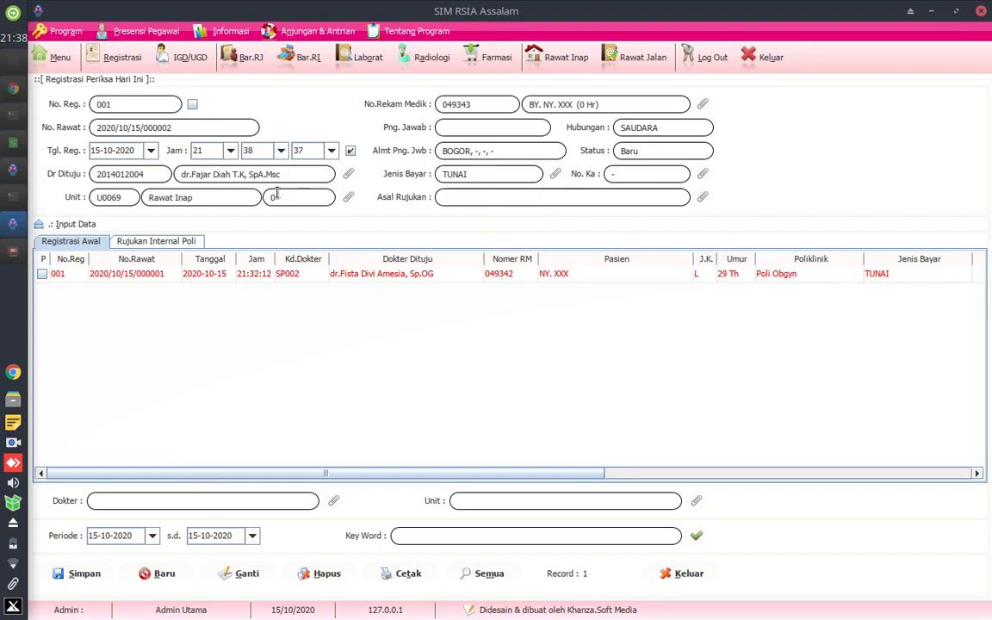
pyautogui.click(84, 574)
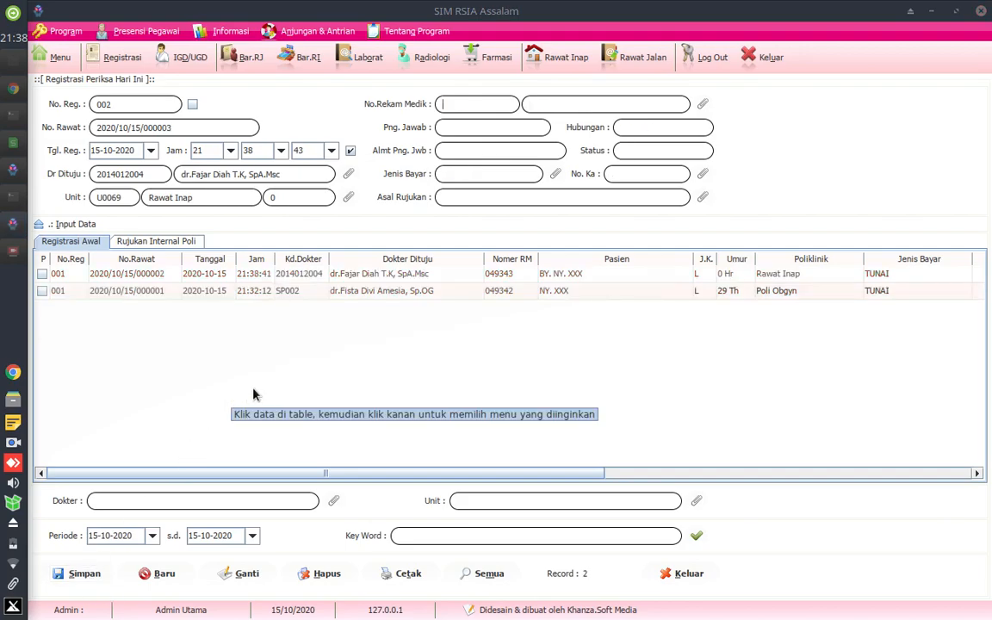
# - Select the newborn's saved registration, set its status to Dirawat and open its inpatient room entry form
pyautogui.click(362, 274)
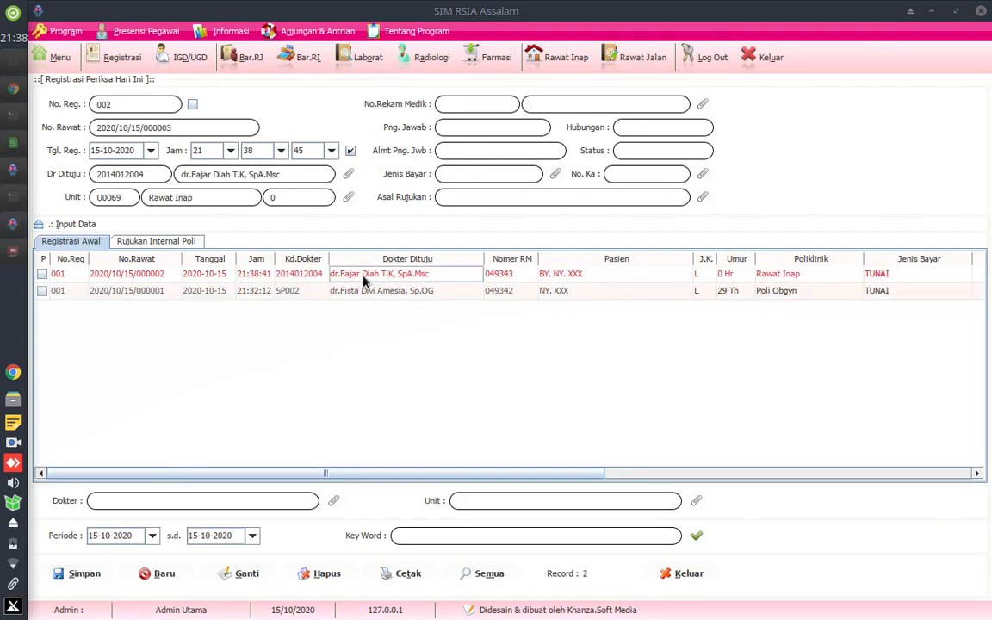
pyautogui.click(581, 274)
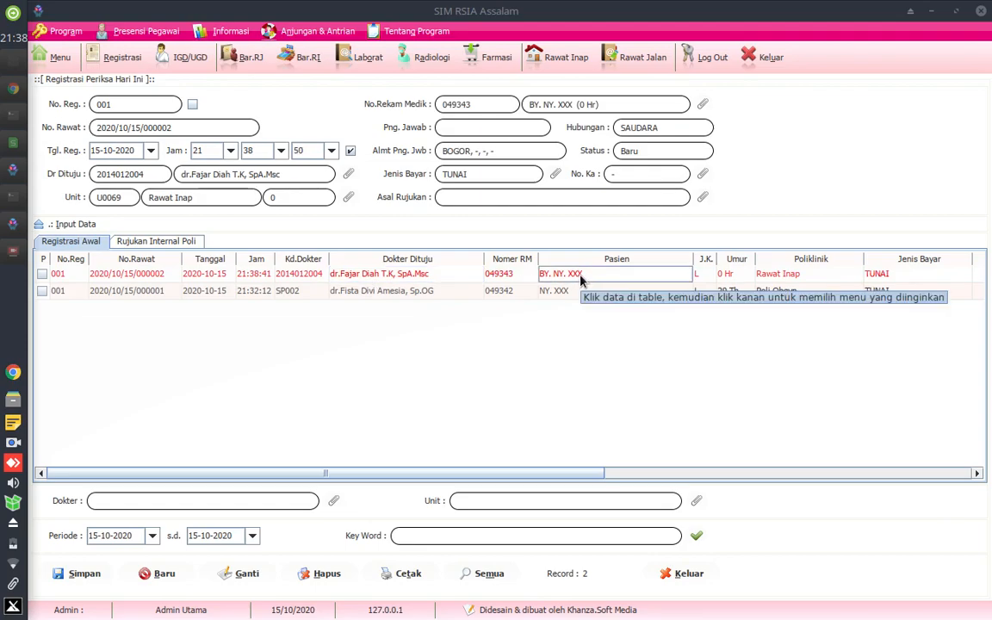
pyautogui.click(522, 276)
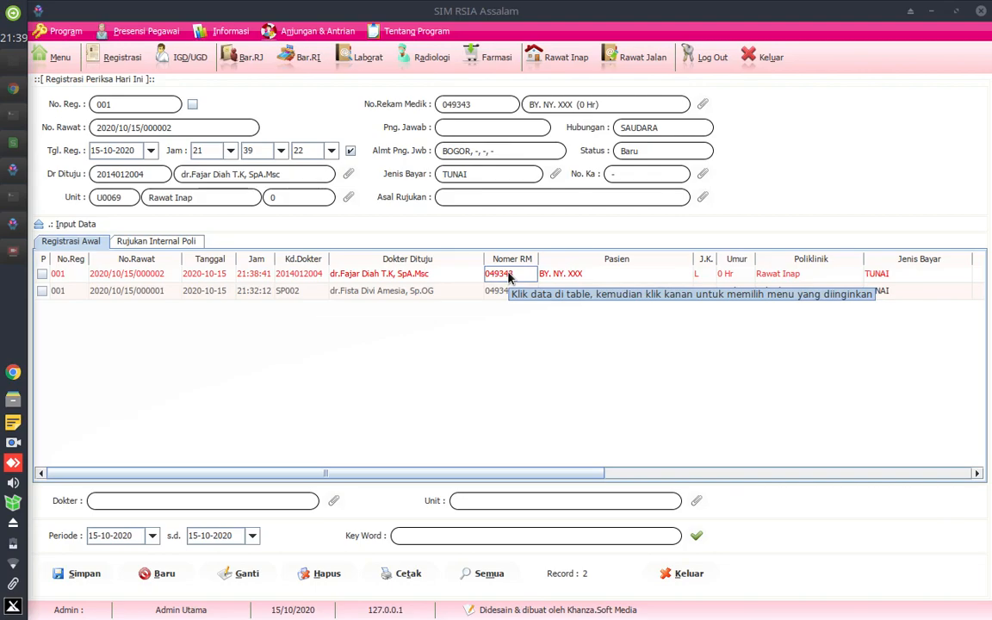
pyautogui.click(499, 276)
pyautogui.rightClick(498, 276)
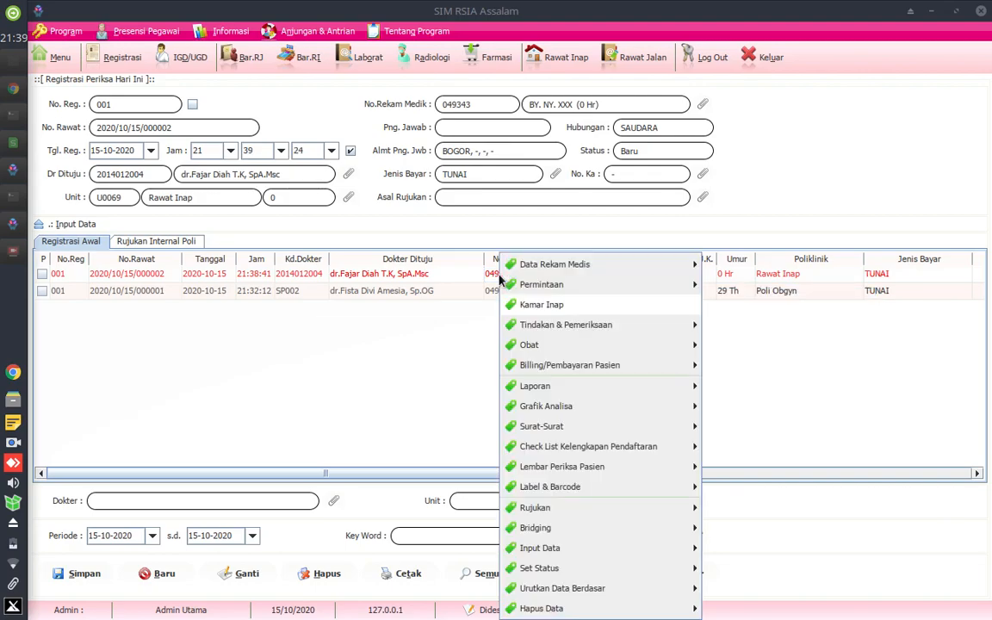
pyautogui.moveTo(573, 568)
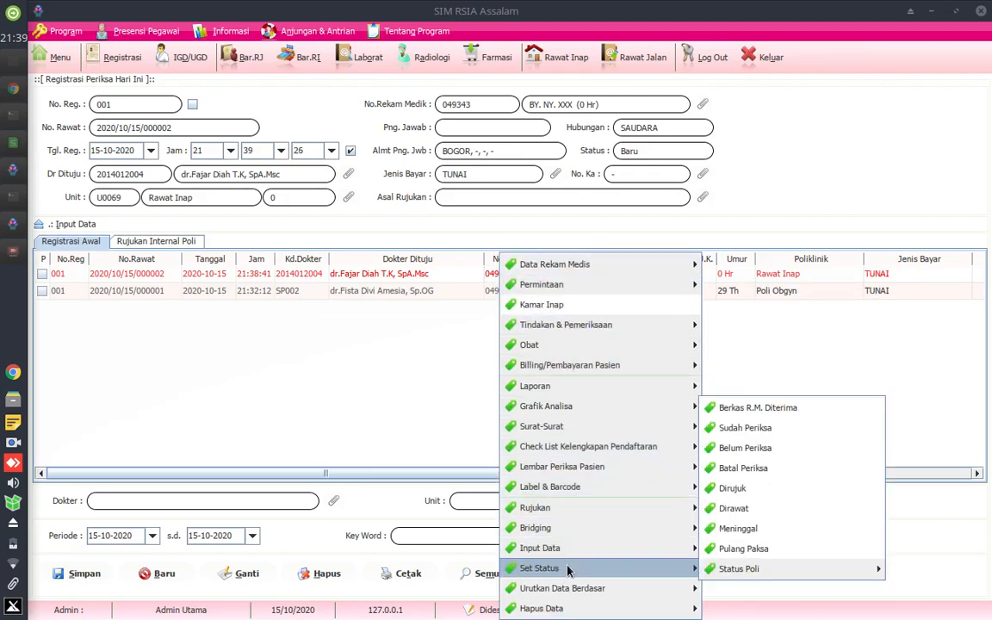
pyautogui.click(733, 508)
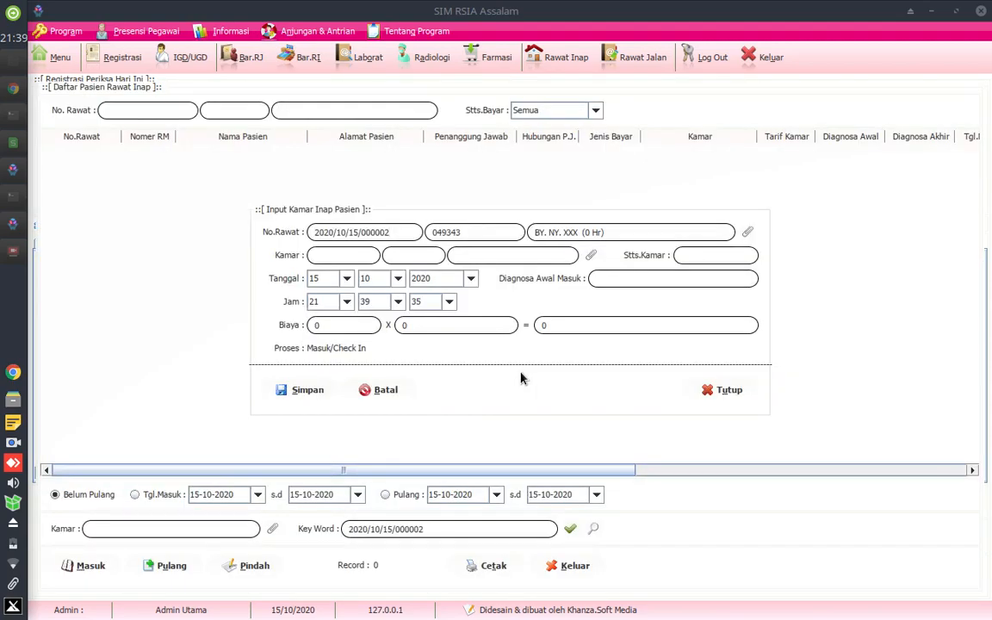
# - Search the rooms for "RESUS" and assign bed RR-01 in Ruang Resusitasi Bayi to the newborn's admission
pyautogui.click(591, 255)
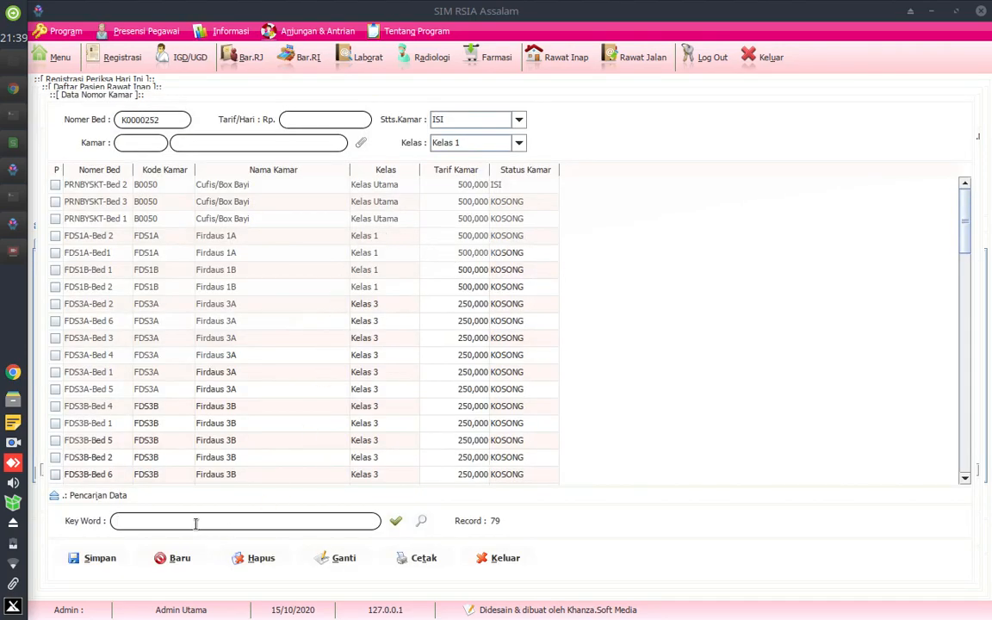
pyautogui.write('RESUS')
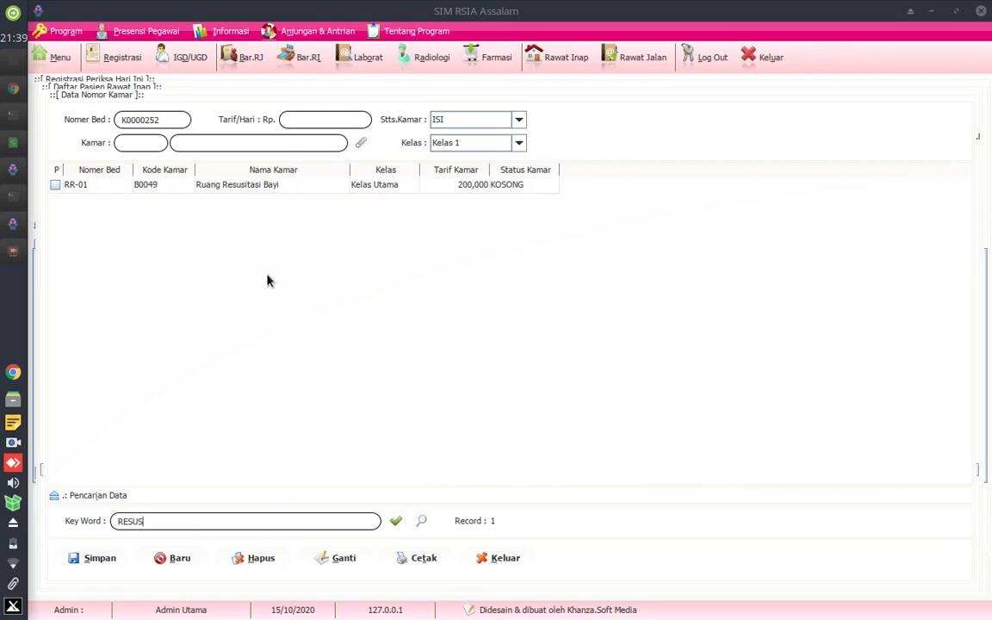
pyautogui.click(248, 188)
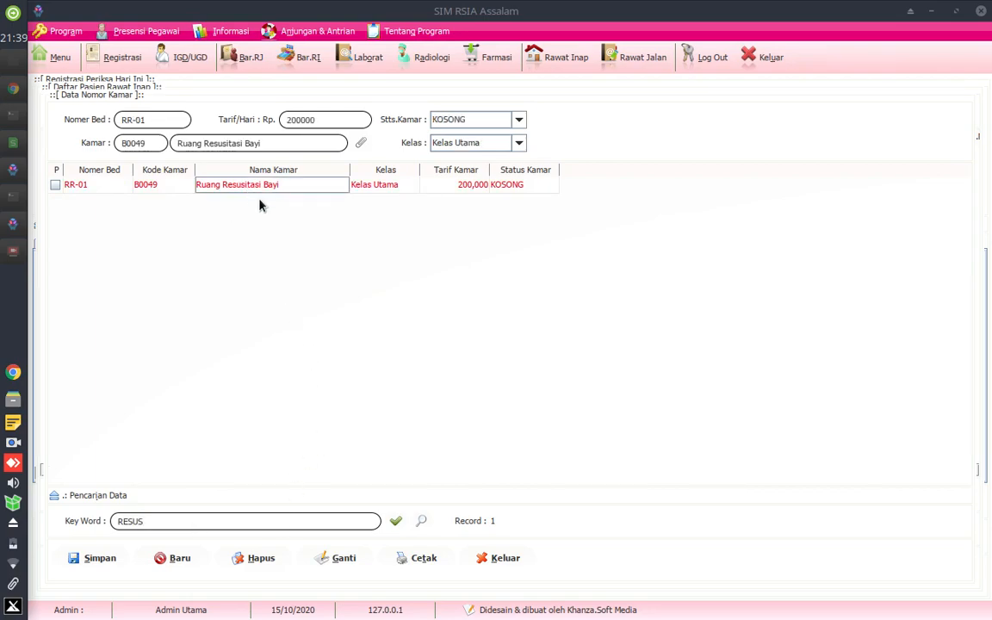
pyautogui.click(383, 187)
pyautogui.click(461, 188)
pyautogui.click(512, 189)
pyautogui.click(225, 187)
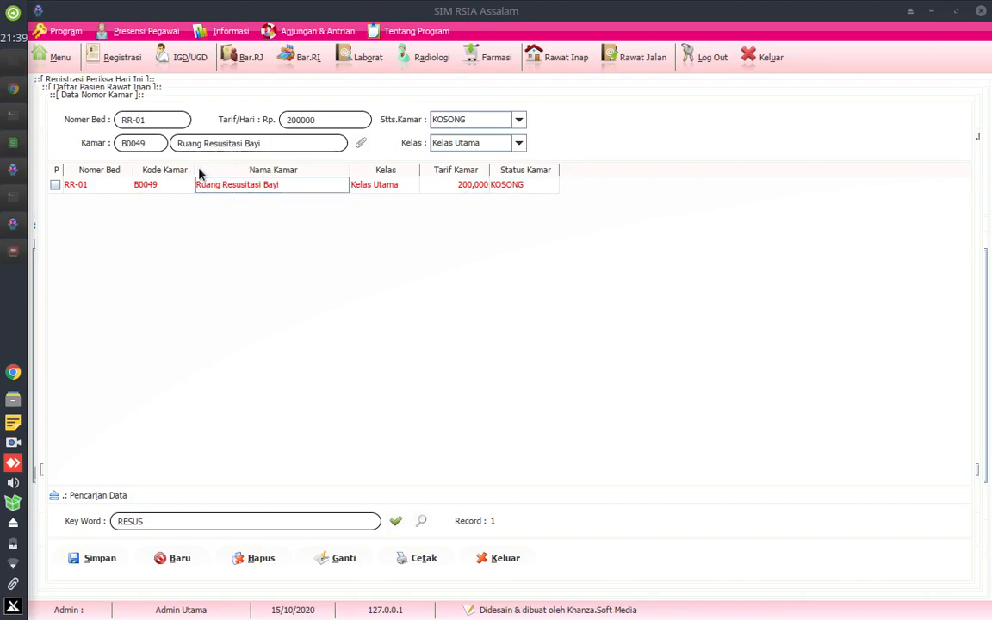
pyautogui.doubleClick(240, 187)
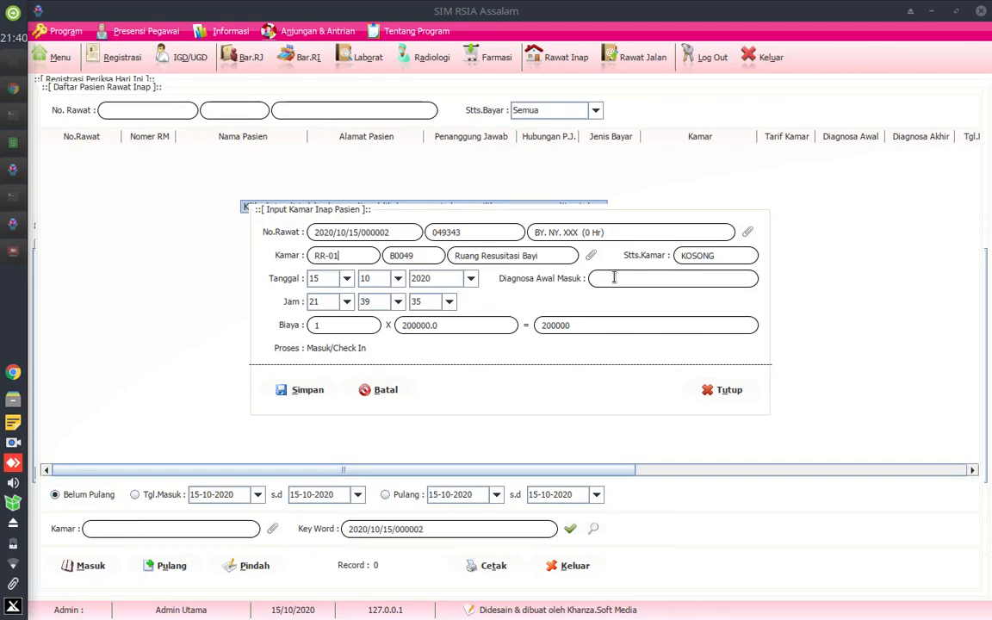
# - Enter "-" as the initial diagnosis, save the newborn's inpatient admission and close the entry form
pyautogui.write('-')
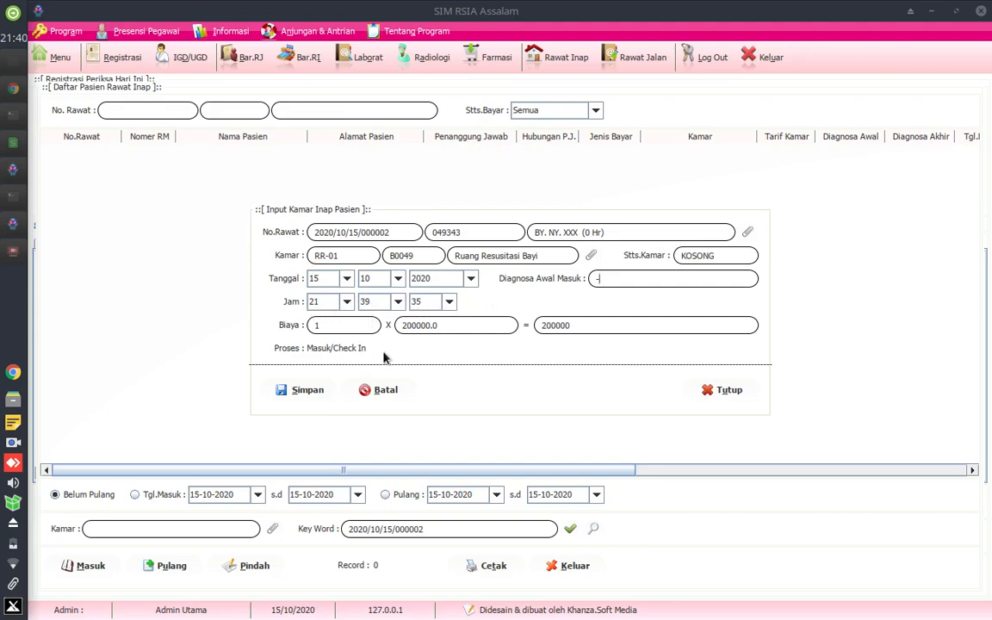
pyautogui.click(304, 392)
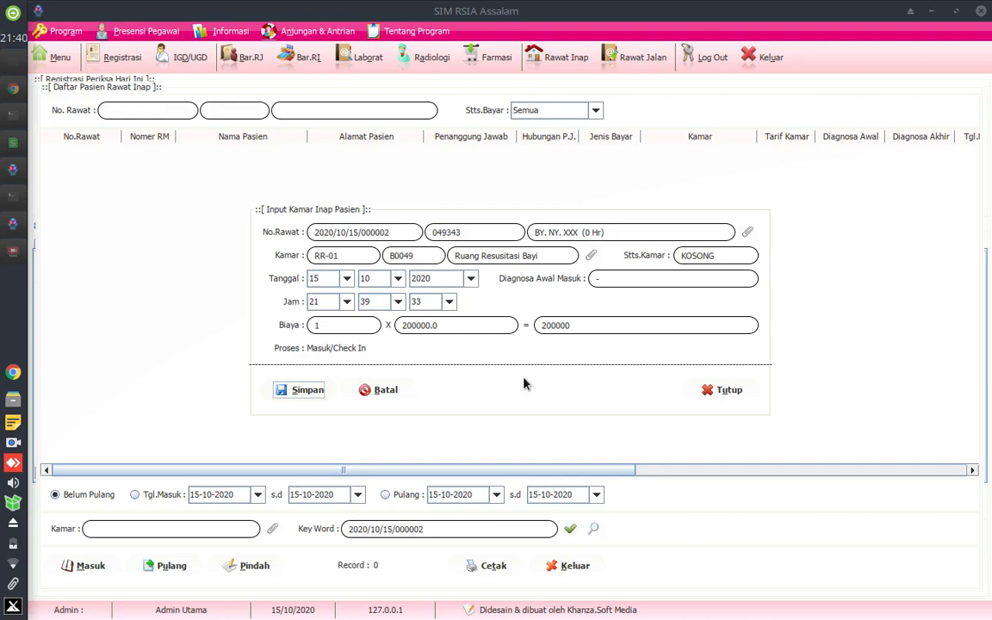
pyautogui.click(723, 390)
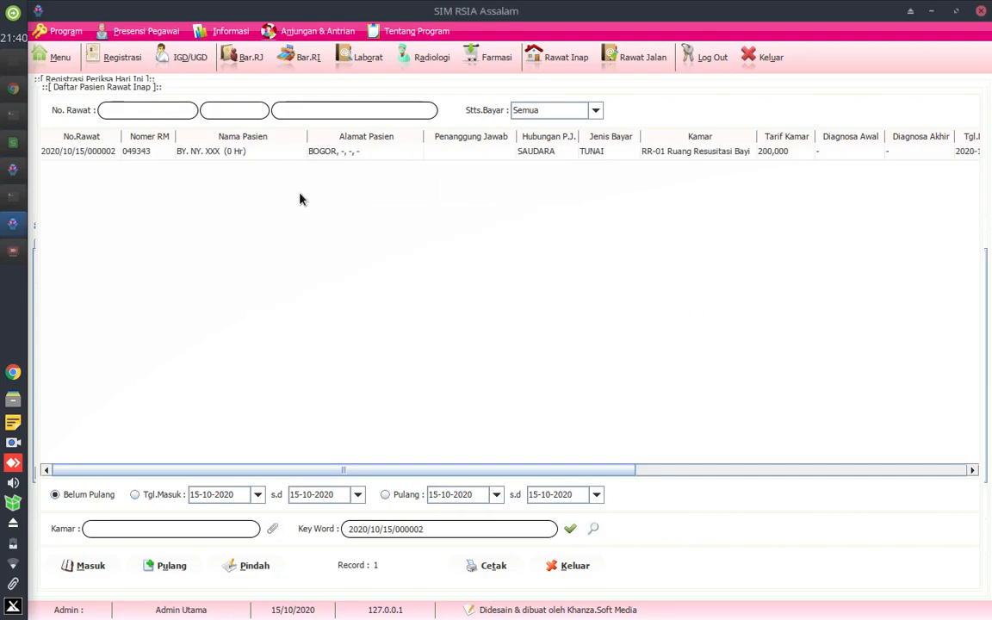
# - Review the newborn's row in the inpatient list, checking the patient name and assigned room
pyautogui.click(219, 153)
pyautogui.click(714, 154)
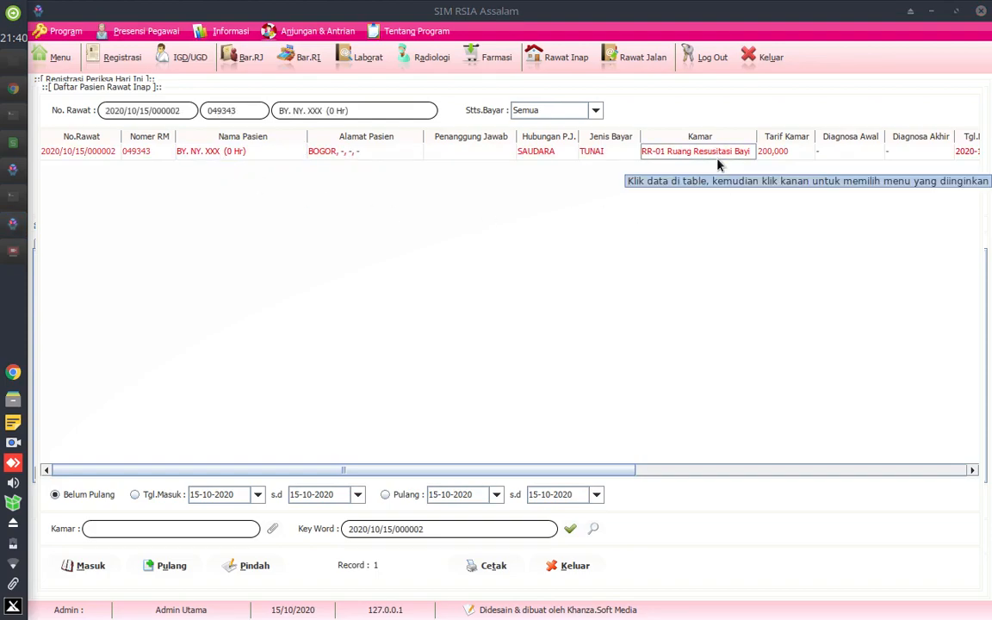
pyautogui.click(260, 153)
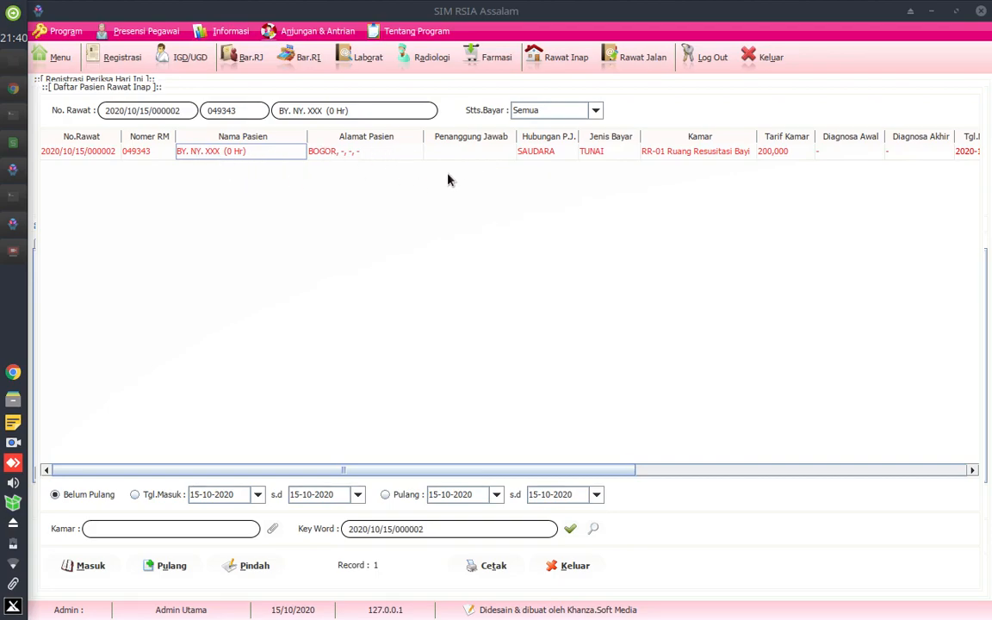
# - Start a room transfer for the newborn and search the room list for "perina"
pyautogui.click(255, 566)
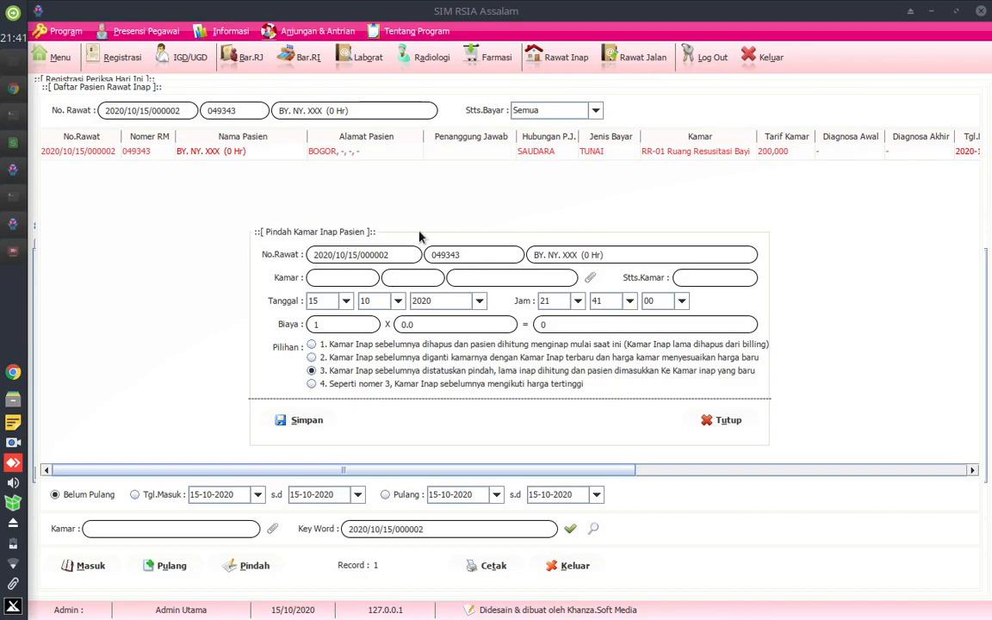
pyautogui.click(591, 278)
pyautogui.click(201, 521)
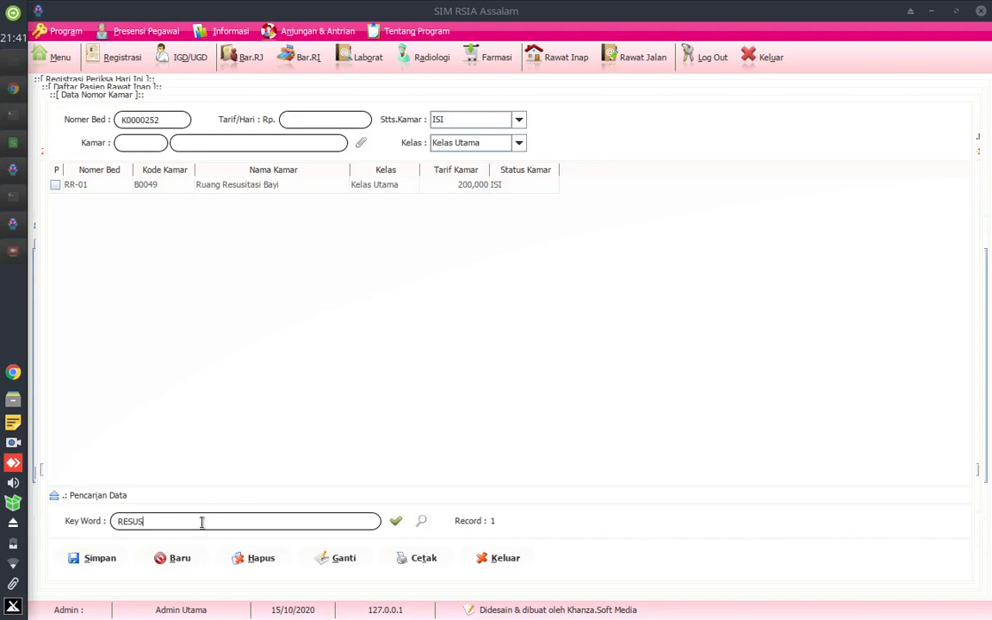
pyautogui.press('BackSpace')
pyautogui.press('BackSpace')
pyautogui.press('BackSpace')
pyautogui.press('BackSpace')
pyautogui.press('BackSpace')
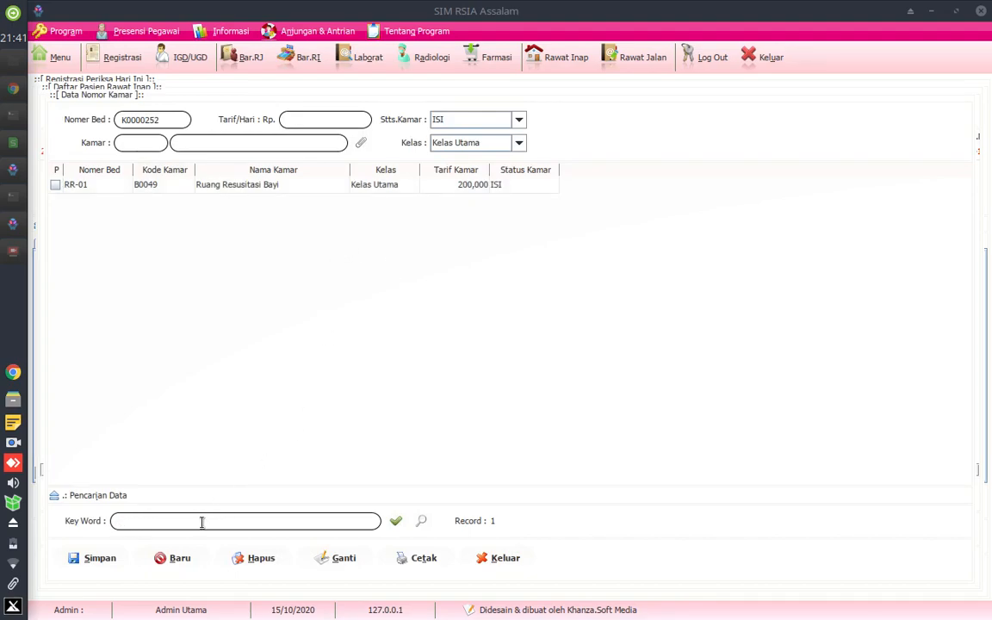
pyautogui.write('perina')
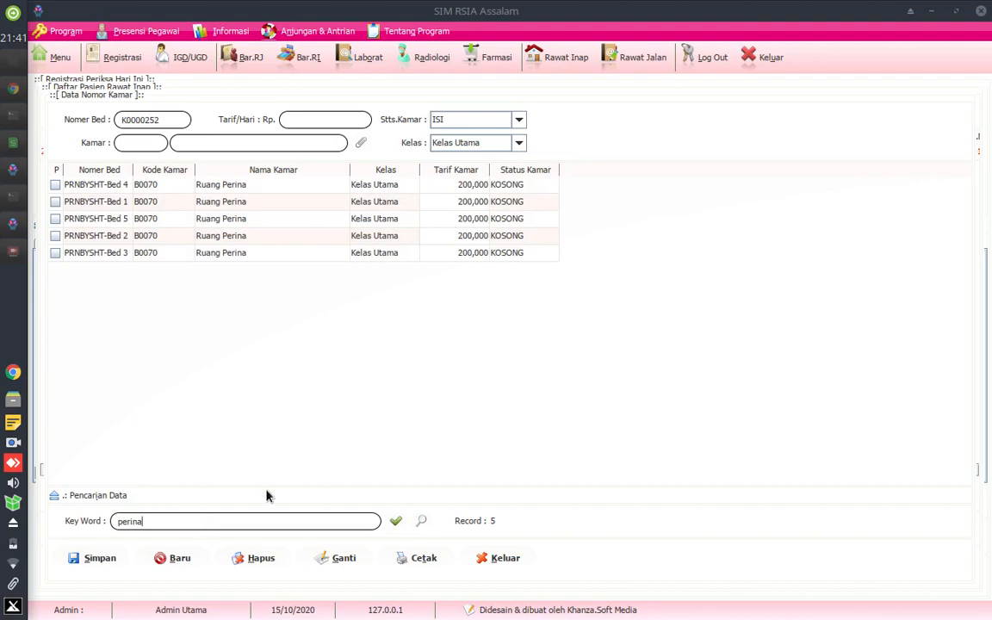
# - Compare the Ruang Perina beds in the room list, checking their bed numbers, rates and availability
pyautogui.click(220, 191)
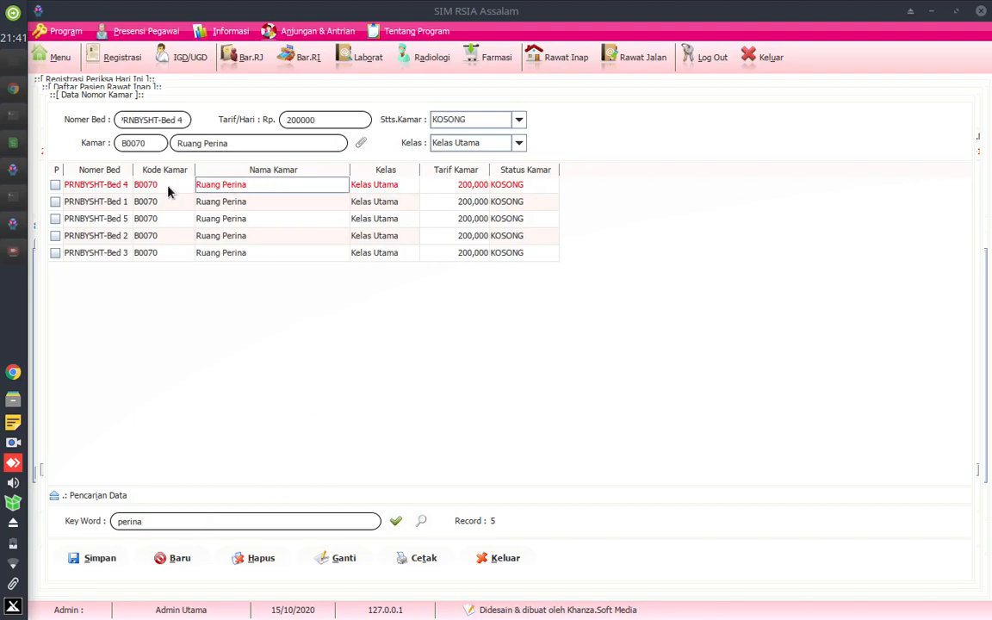
pyautogui.click(230, 204)
pyautogui.click(232, 193)
pyautogui.click(247, 201)
pyautogui.click(247, 190)
pyautogui.click(249, 205)
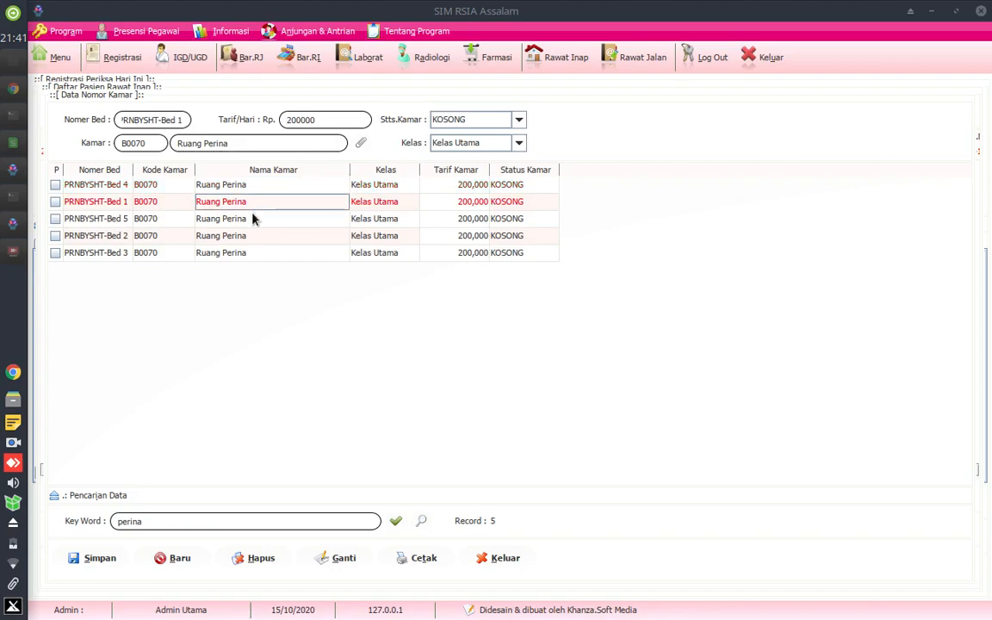
pyautogui.click(250, 219)
pyautogui.click(240, 200)
pyautogui.click(237, 184)
# - Search the room list for "cufi" and "inku" to check the other baby rooms
pyautogui.click(179, 521)
pyautogui.press('BackSpace')
pyautogui.press('BackSpace')
pyautogui.press('BackSpace')
pyautogui.press('BackSpace')
pyautogui.press('BackSpace')
pyautogui.press('BackSpace')
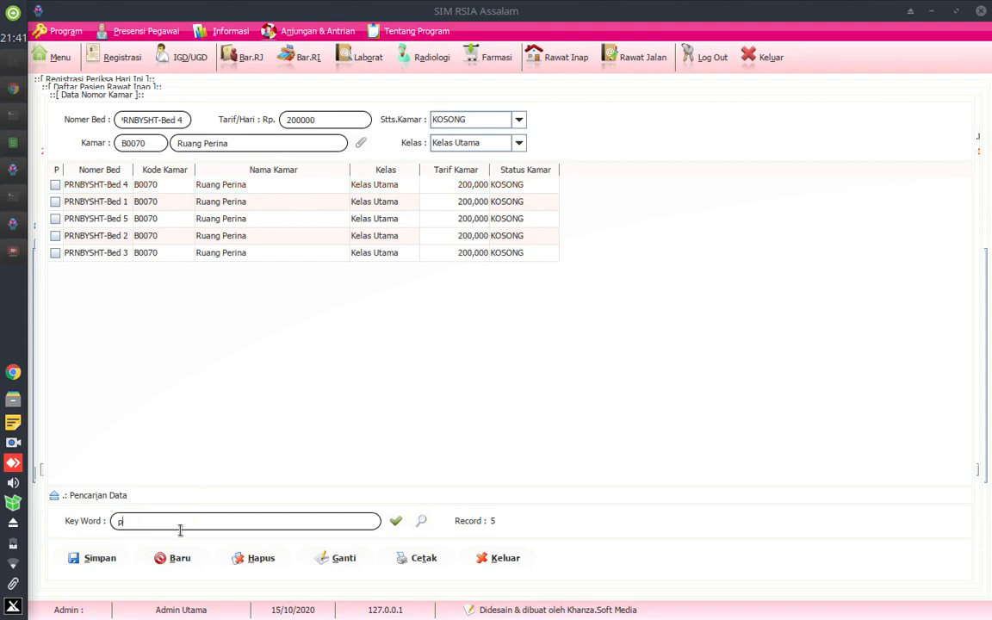
pyautogui.write('cufi')
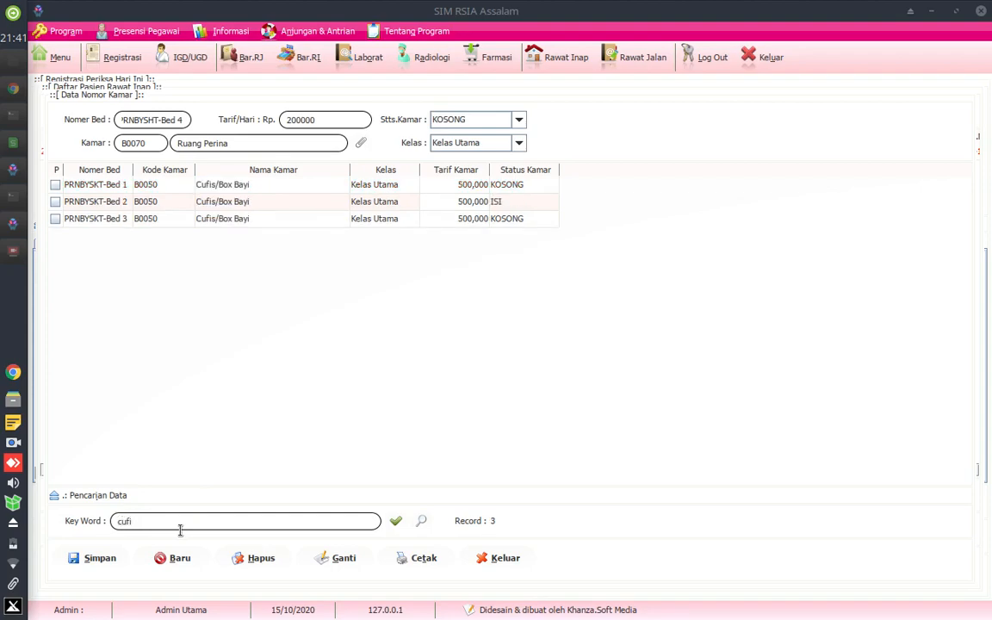
pyautogui.press('BackSpace')
pyautogui.press('BackSpace')
pyautogui.press('BackSpace')
pyautogui.press('BackSpace')
pyautogui.write('inku')
# - Search the rooms for "perina" again and choose PRNBYSHT-Bed 4 in Ruang Perina as the transfer destination
pyautogui.press('BackSpace')
pyautogui.press('BackSpace')
pyautogui.press('BackSpace')
pyautogui.press('BackSpace')
pyautogui.write('perina')
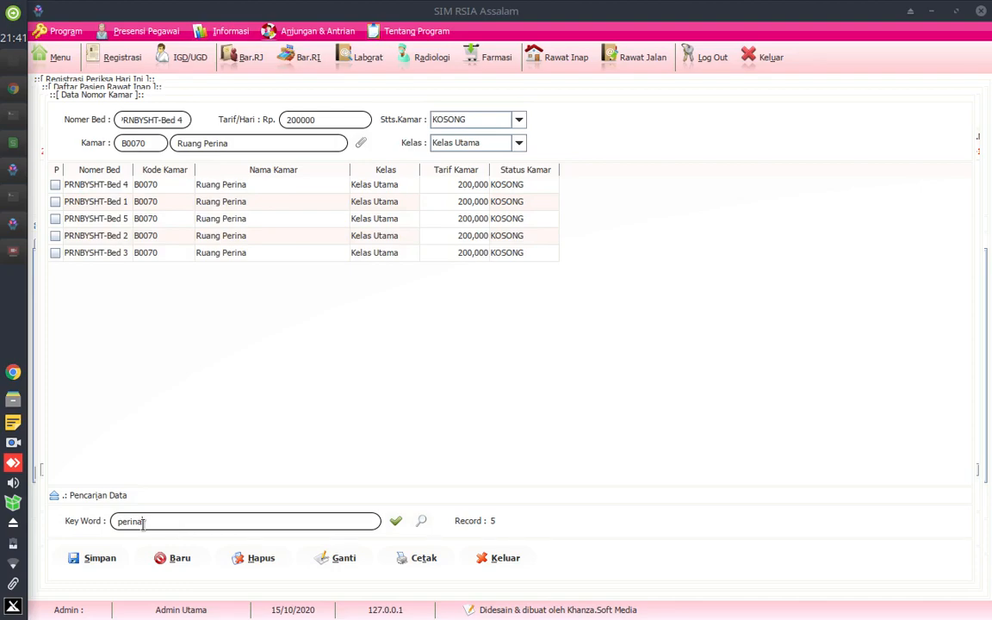
pyautogui.click(236, 186)
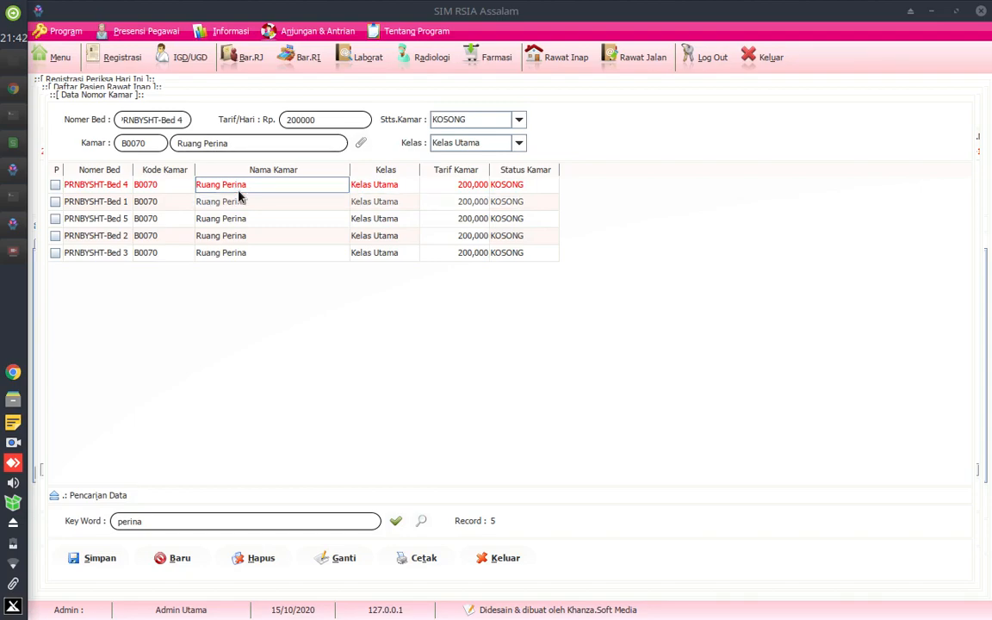
pyautogui.click(239, 199)
pyautogui.click(243, 187)
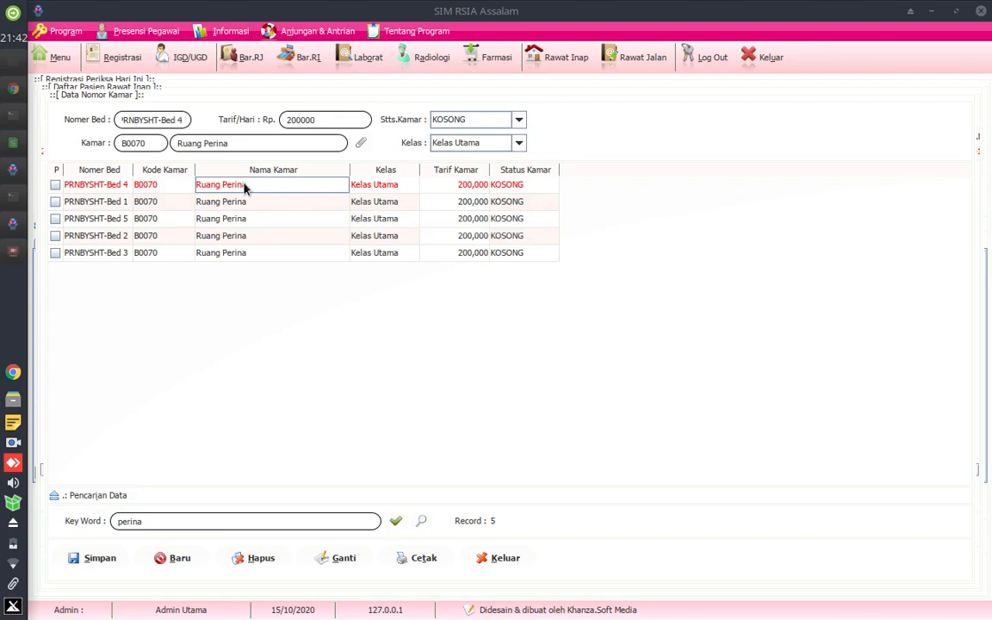
pyautogui.doubleClick(244, 187)
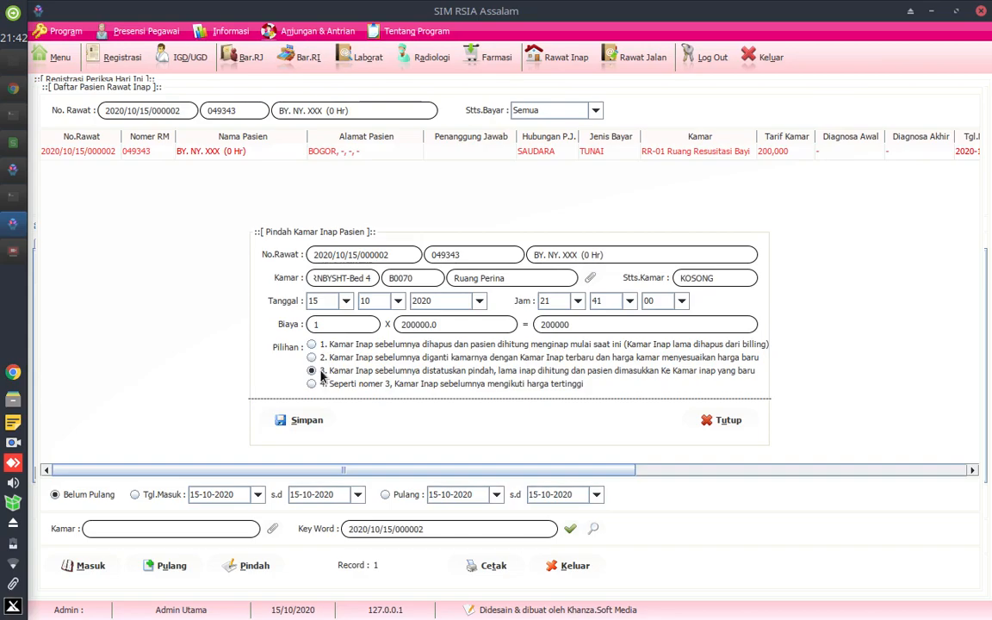
# - Choose transfer option 3, which marks the previous room as moved and counts its stay, and save the newborn's room transfer
pyautogui.click(346, 348)
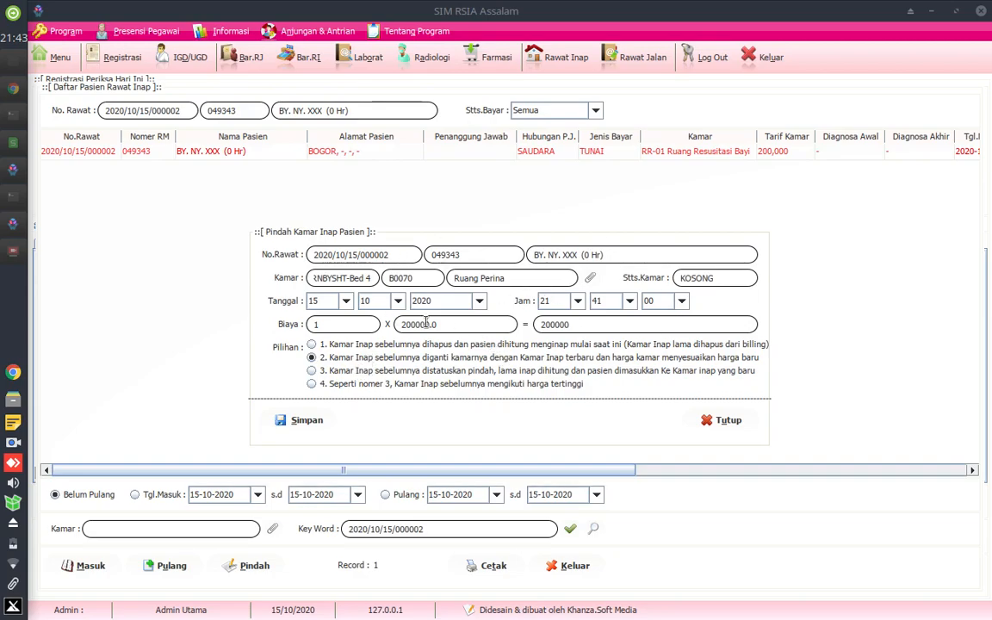
pyautogui.click(338, 376)
pyautogui.click(360, 385)
pyautogui.click(508, 372)
pyautogui.click(305, 421)
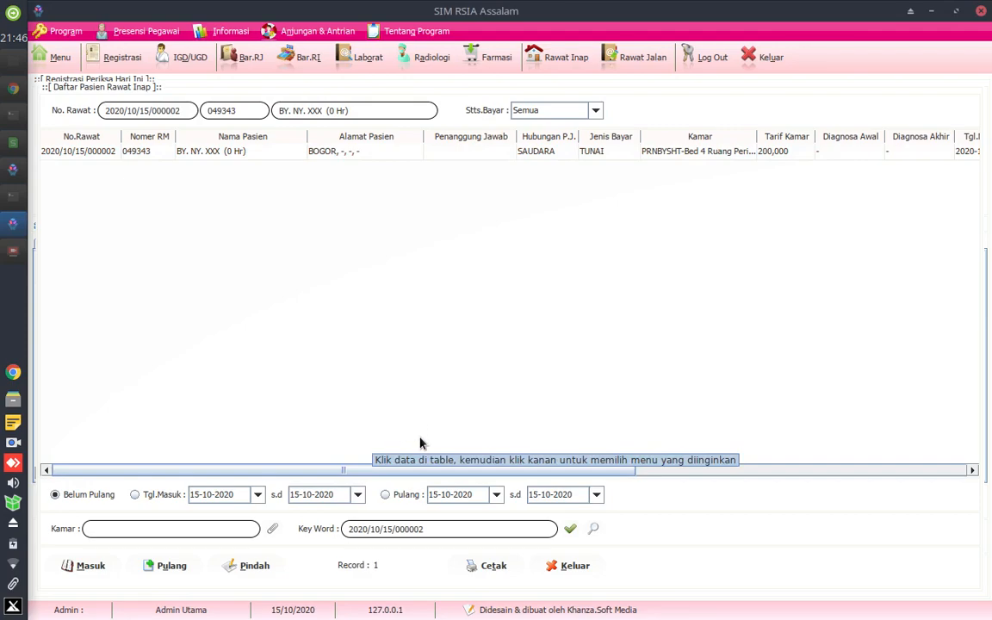
# - Check the newborn's new inpatient record, and filter the inpatient list by admission date 15-10-2020 instead of undischarged patients
pyautogui.moveTo(446, 470); pyautogui.dragTo(697, 466)
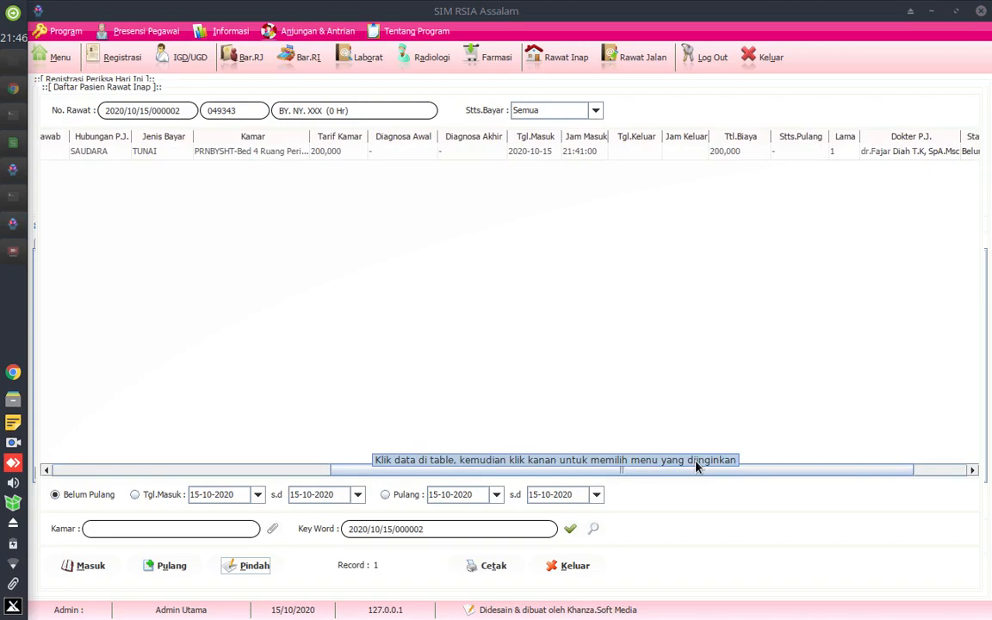
pyautogui.moveTo(698, 466); pyautogui.dragTo(89, 495)
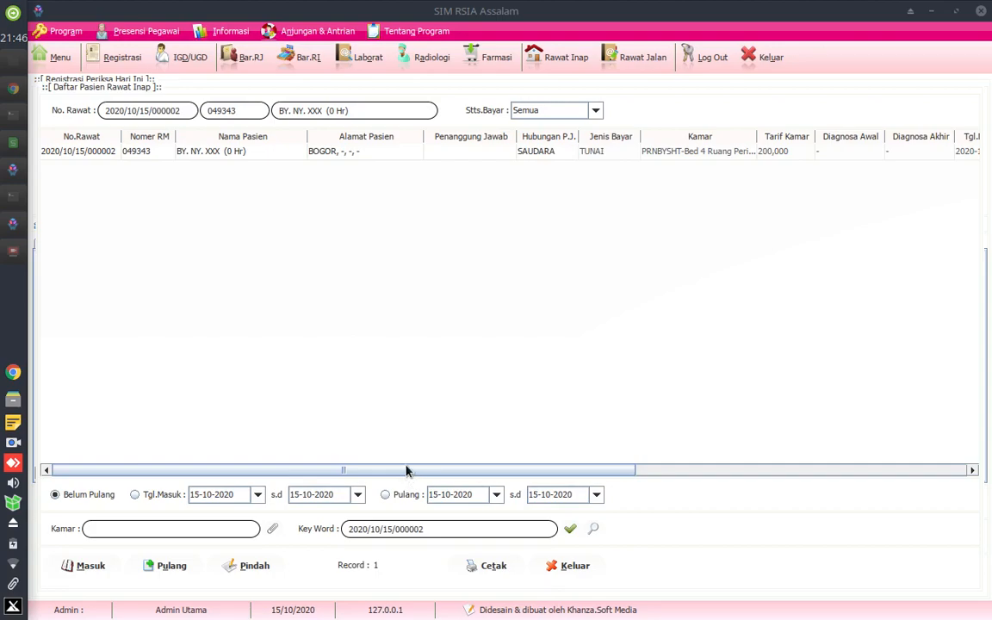
pyautogui.click(145, 499)
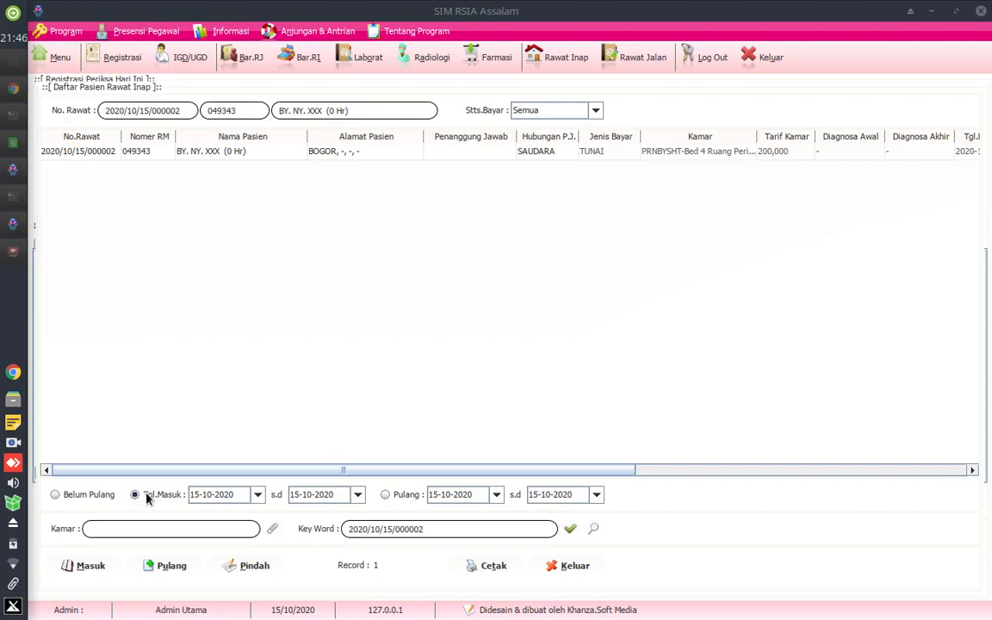
pyautogui.click(570, 530)
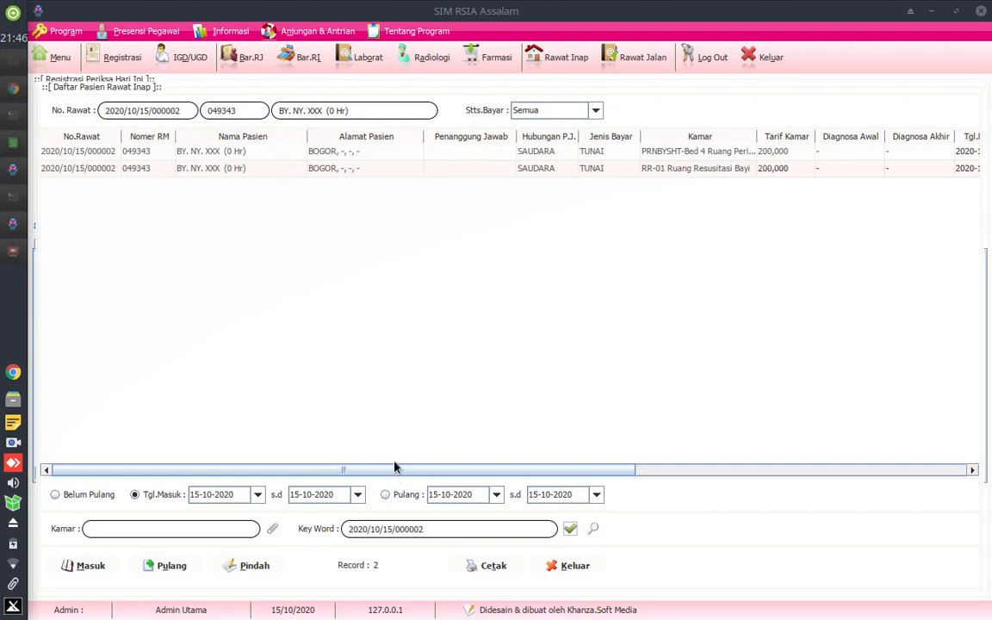
# - Compare the newborn's two room records, checking the room, admission and discharge times, and discharge status of each
pyautogui.moveTo(400, 469); pyautogui.dragTo(628, 463)
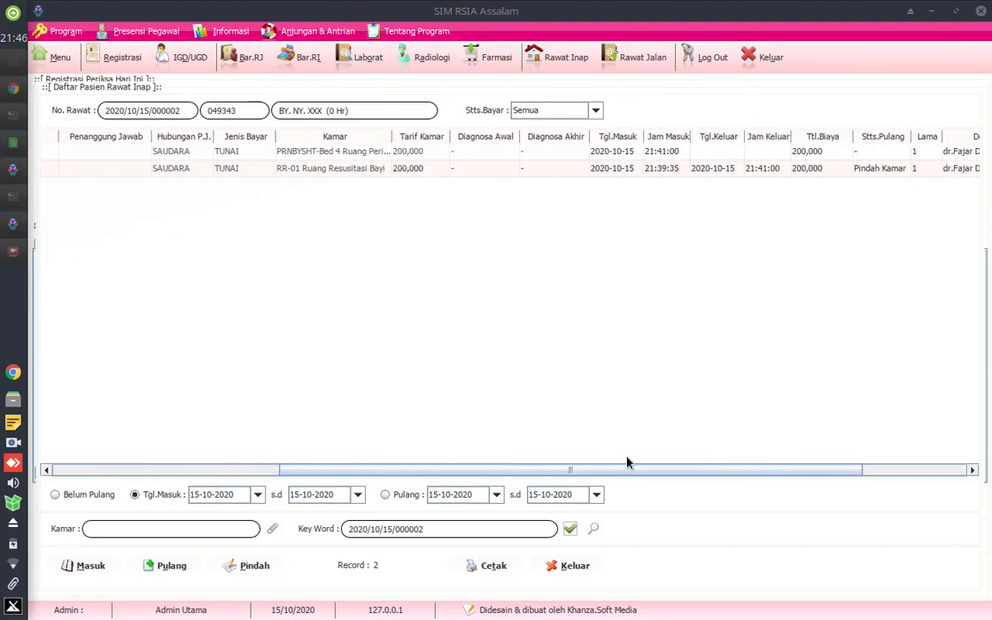
pyautogui.click(366, 170)
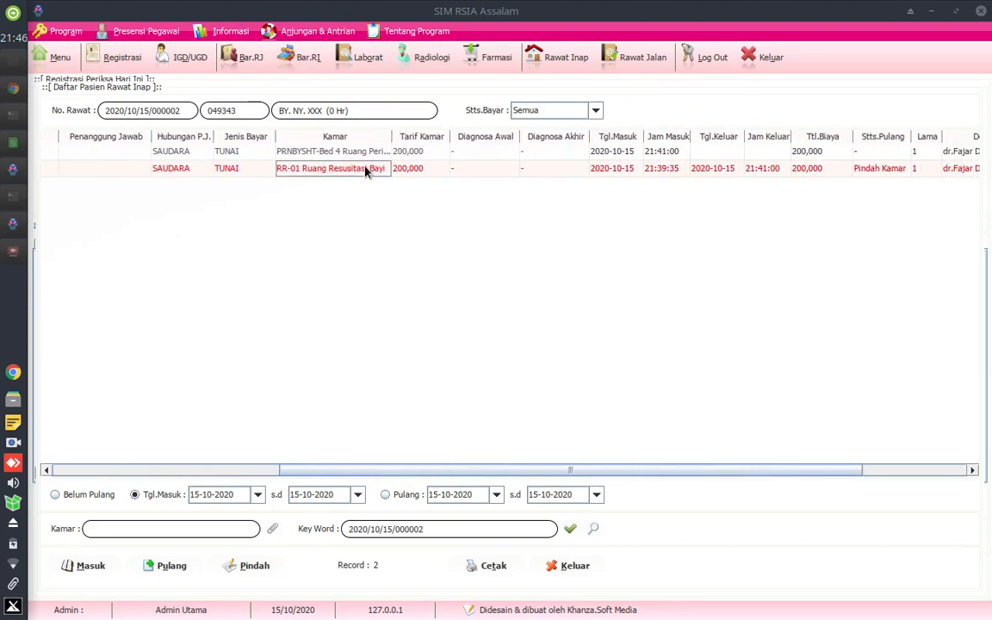
pyautogui.click(888, 169)
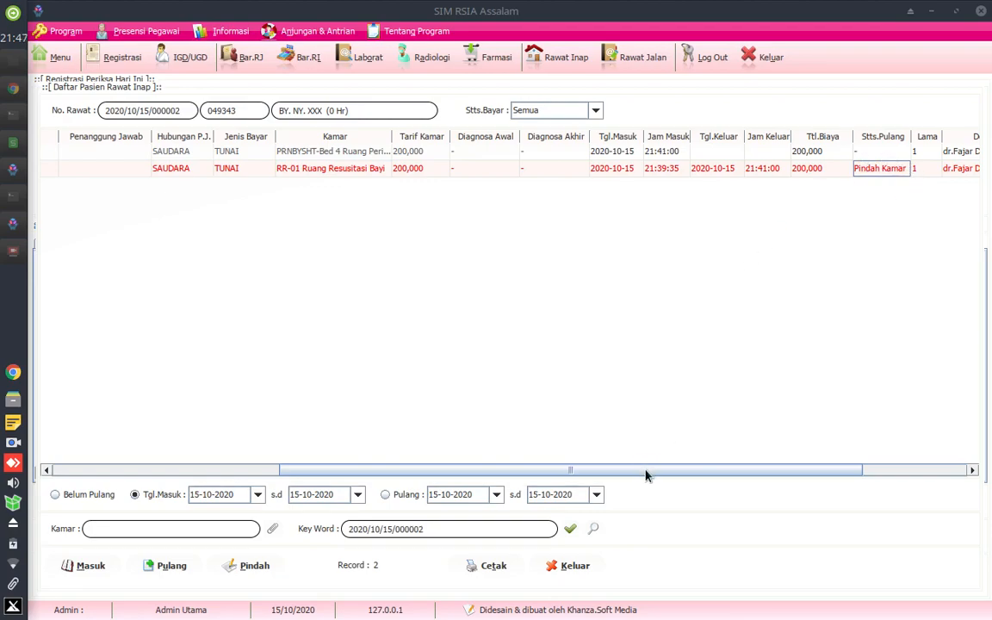
pyautogui.moveTo(645, 470); pyautogui.dragTo(645, 470)
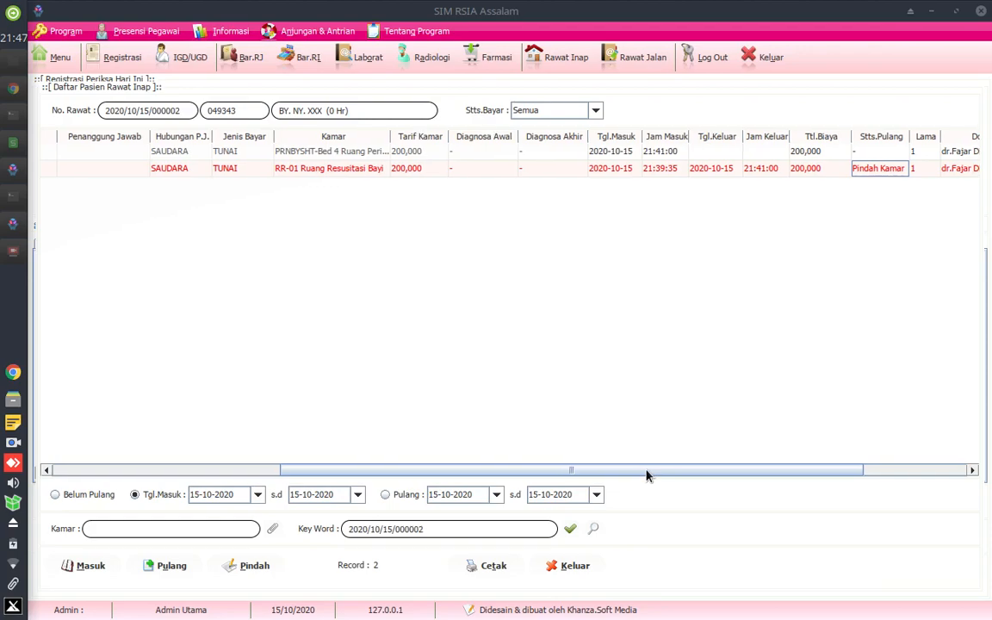
pyautogui.moveTo(646, 470); pyautogui.dragTo(360, 487)
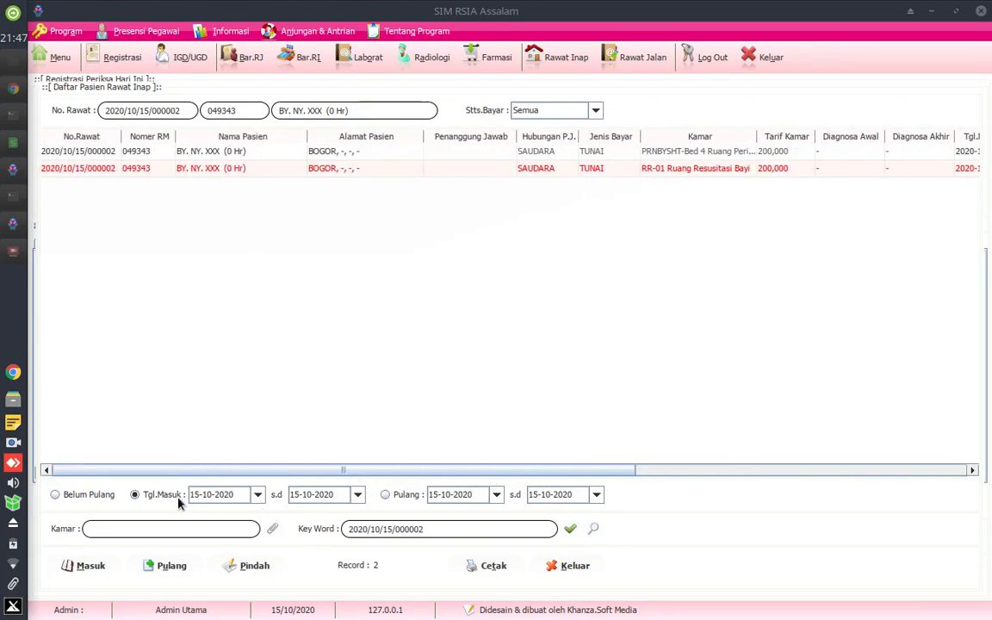
pyautogui.click(214, 152)
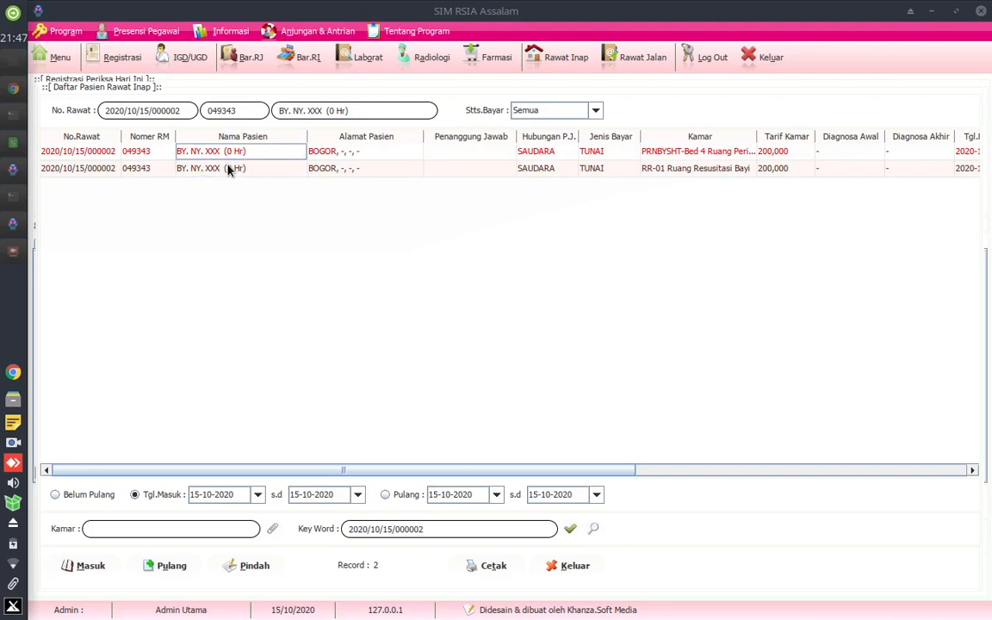
pyautogui.click(228, 169)
pyautogui.click(213, 152)
pyautogui.click(232, 168)
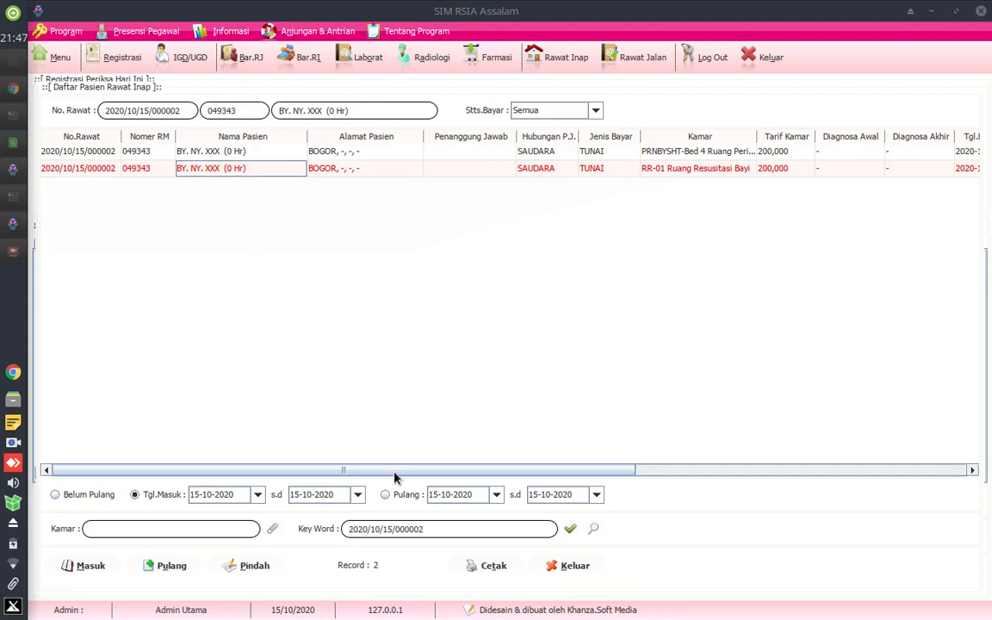
# - Widen the Kamar column of the inpatient list to fit the full room names and recheck the newborn's two records
pyautogui.moveTo(349, 470); pyautogui.dragTo(647, 469)
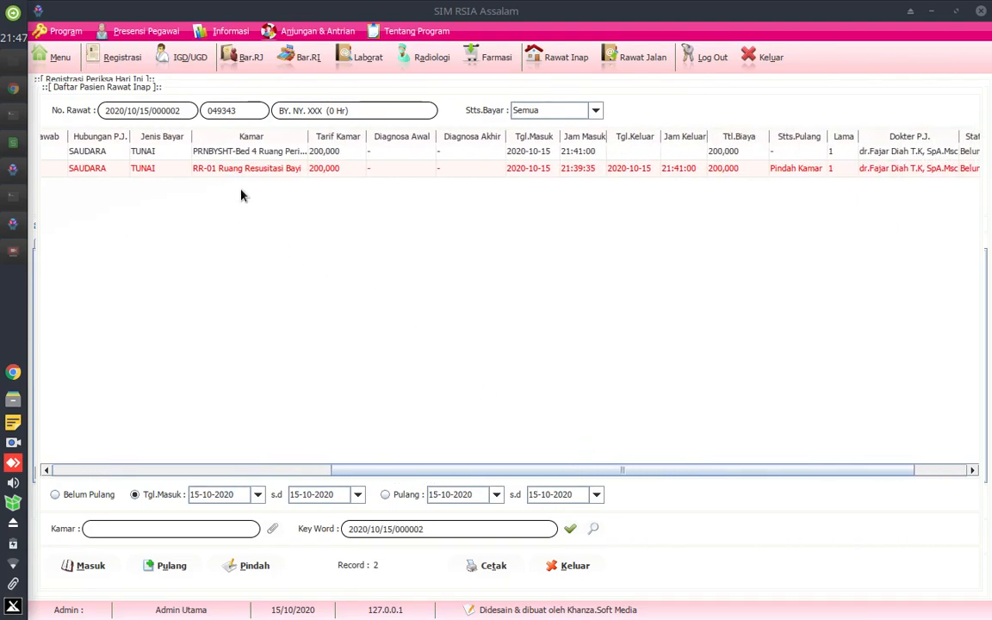
pyautogui.click(792, 168)
pyautogui.click(258, 152)
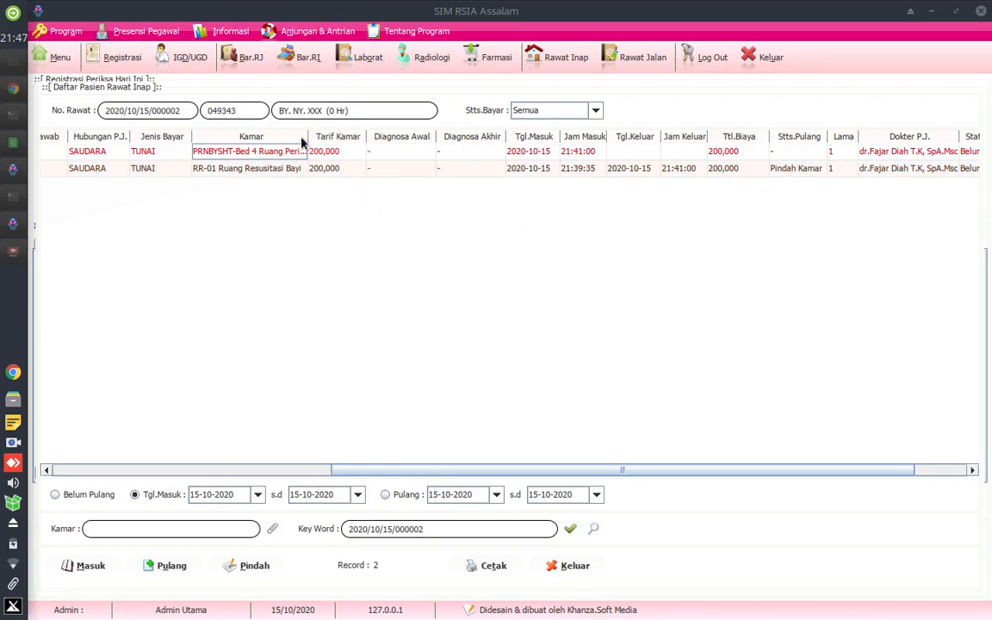
pyautogui.moveTo(305, 136); pyautogui.dragTo(329, 136)
pyautogui.moveTo(421, 468); pyautogui.dragTo(79, 482)
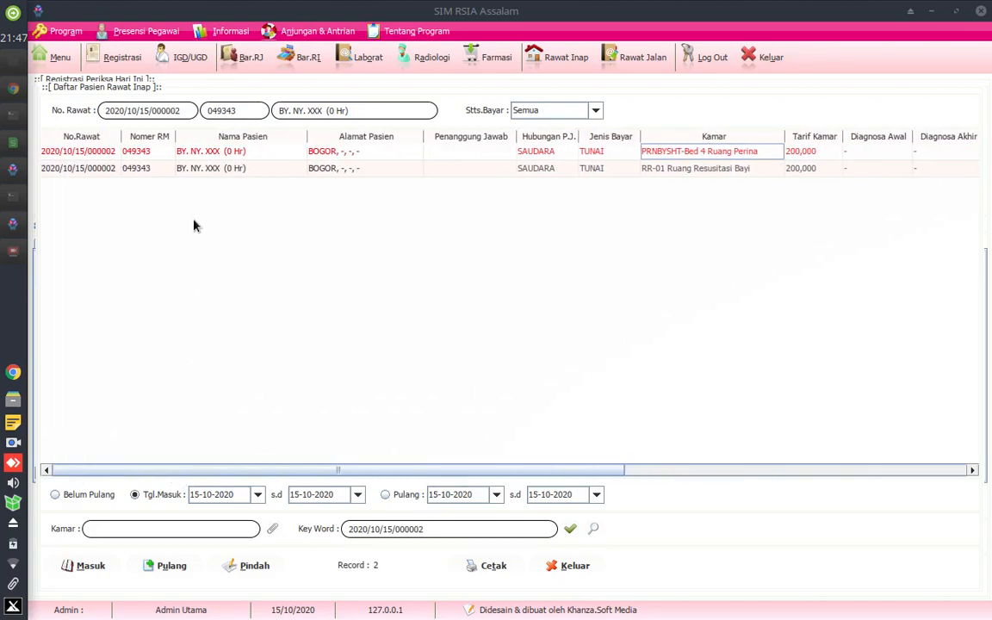
pyautogui.click(216, 167)
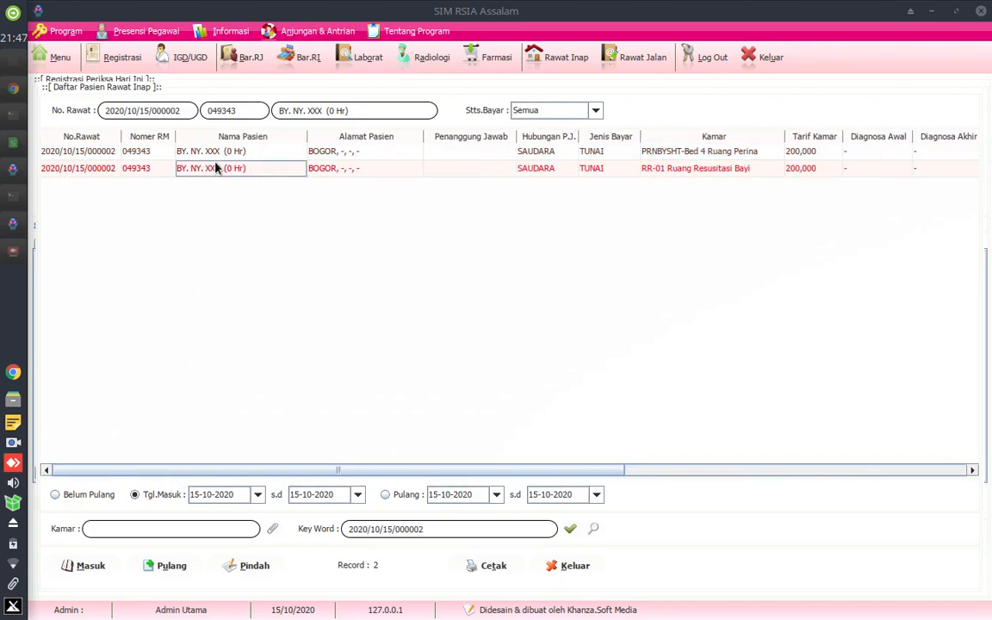
pyautogui.click(215, 152)
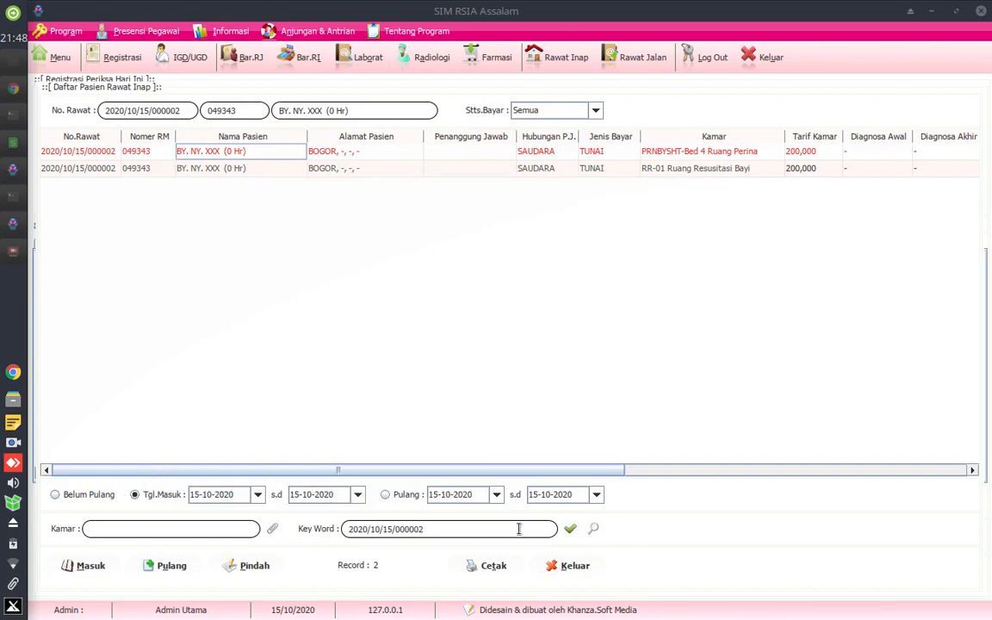
# - Clear the keyword filter to list all of the day's inpatients and check the rooms of the mother and newborn
pyautogui.click(595, 531)
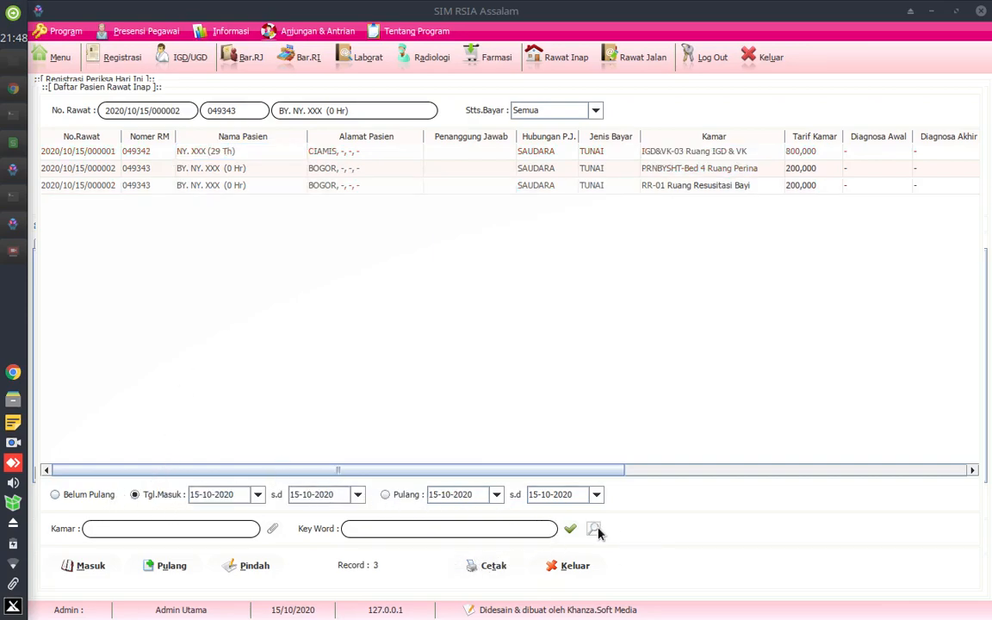
pyautogui.click(194, 151)
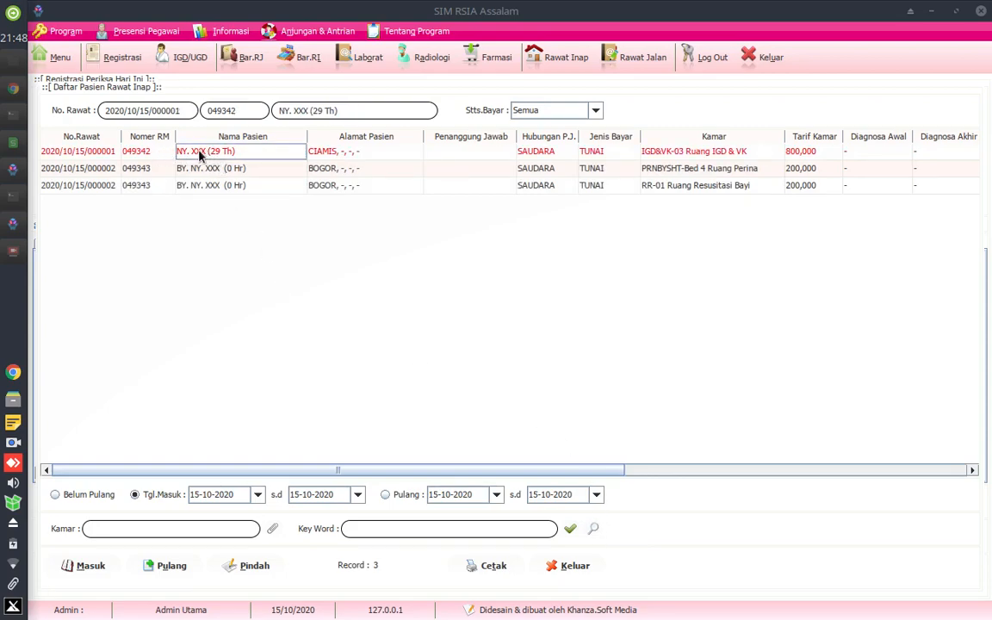
pyautogui.click(666, 153)
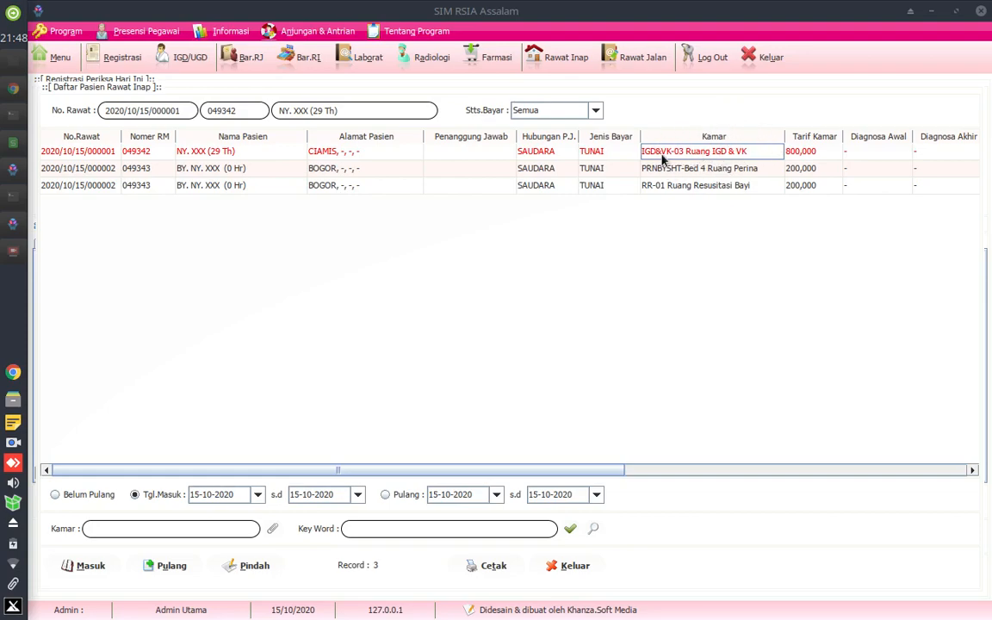
pyautogui.click(191, 191)
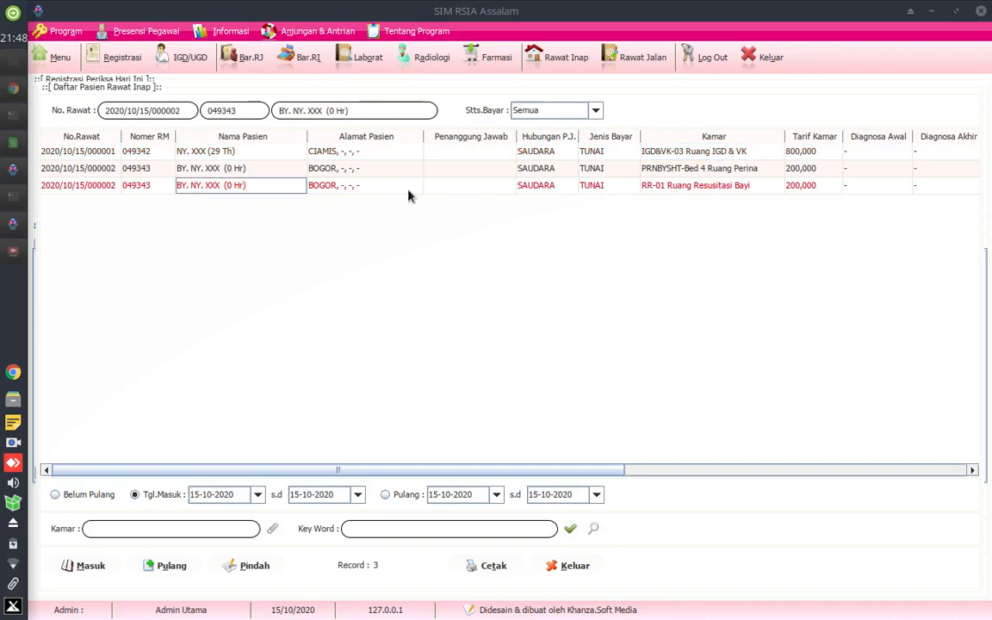
pyautogui.click(700, 191)
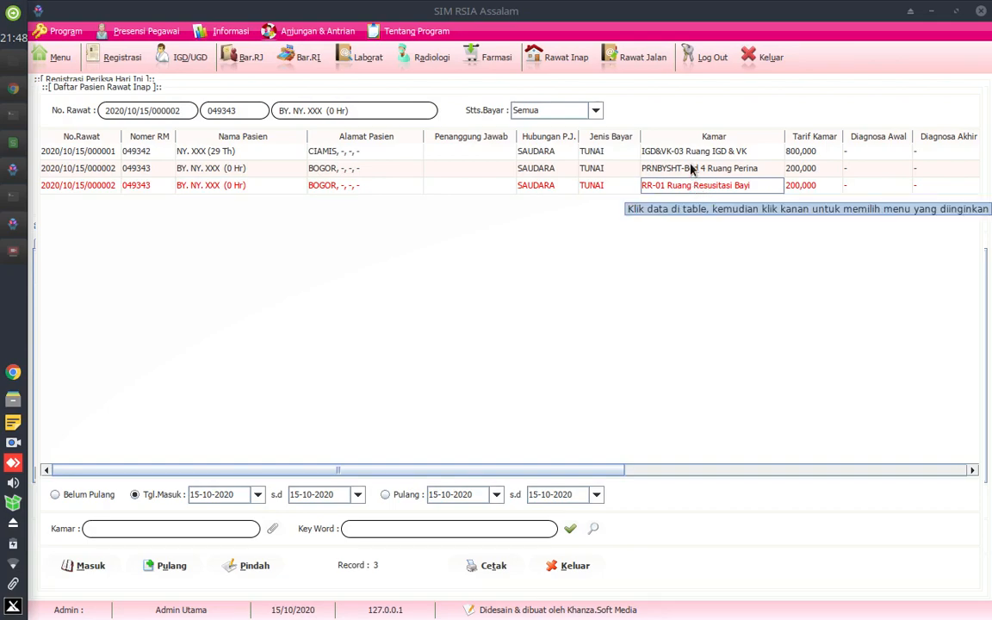
pyautogui.click(697, 172)
pyautogui.click(13, 251)
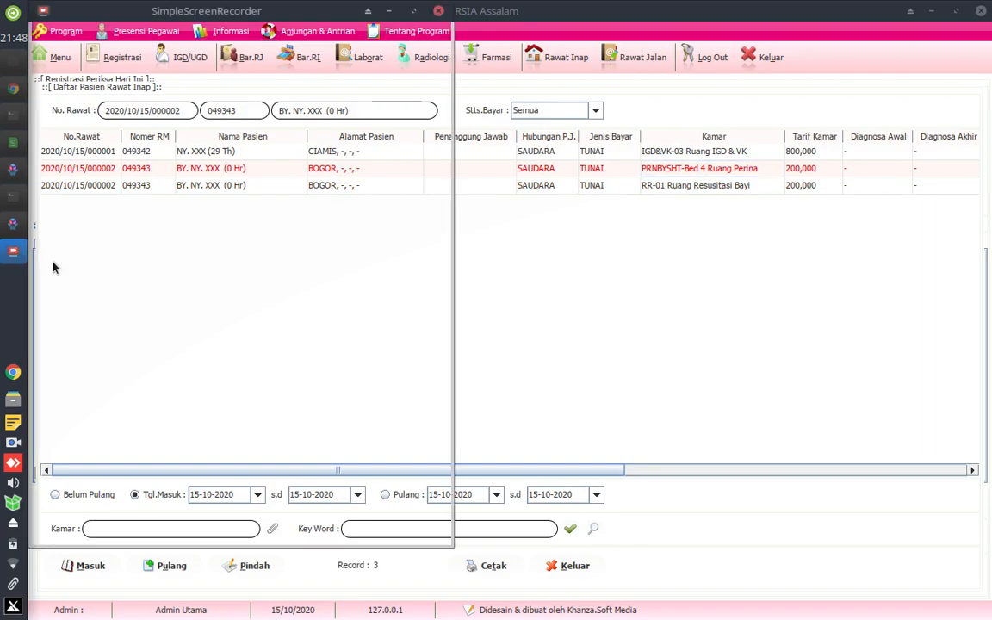
pyautogui.click(231, 60)
pyautogui.click(231, 61)
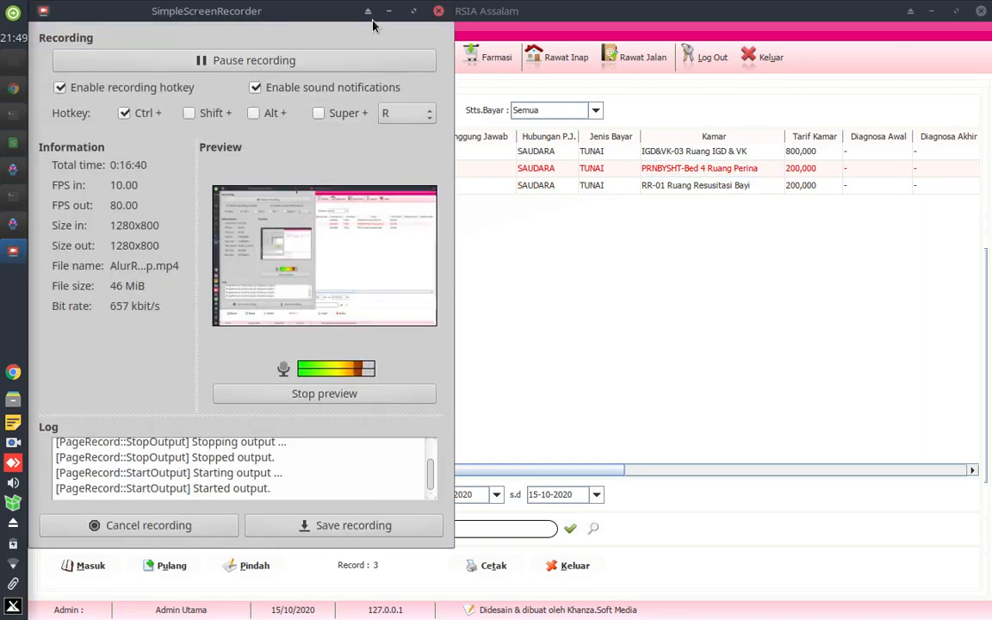
pyautogui.click(368, 11)
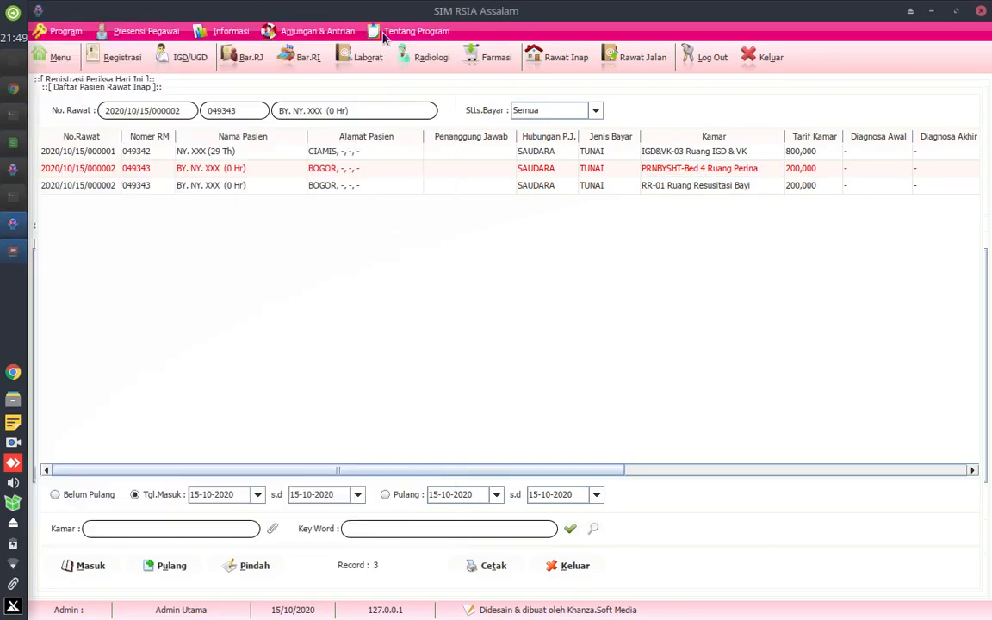
# - Review the mother's IGD & VK room record against the newborn's Ruang Resusitasi Bayi and Ruang Perina records
pyautogui.click(702, 155)
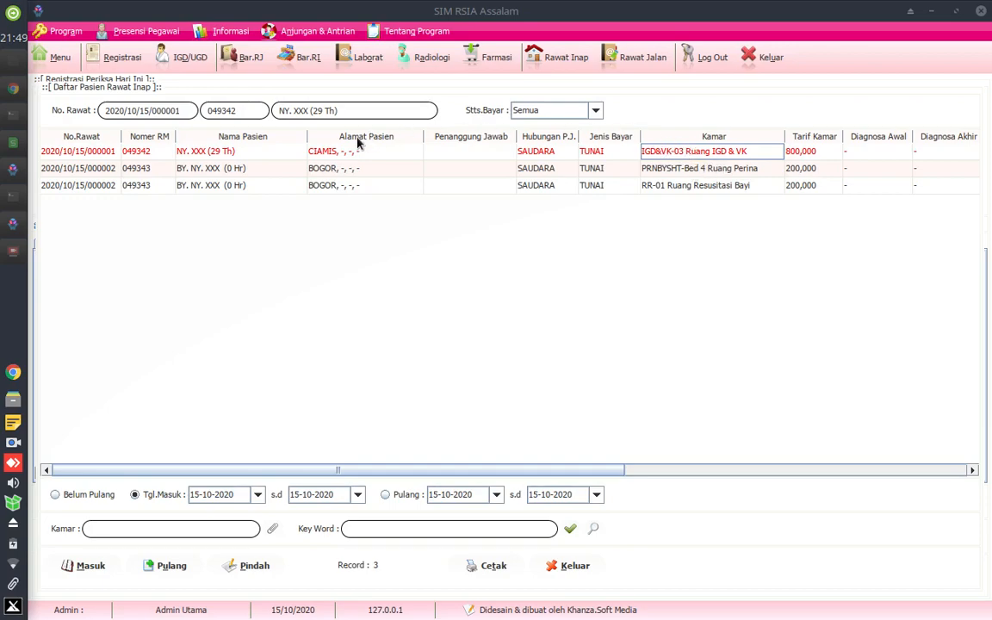
pyautogui.click(247, 155)
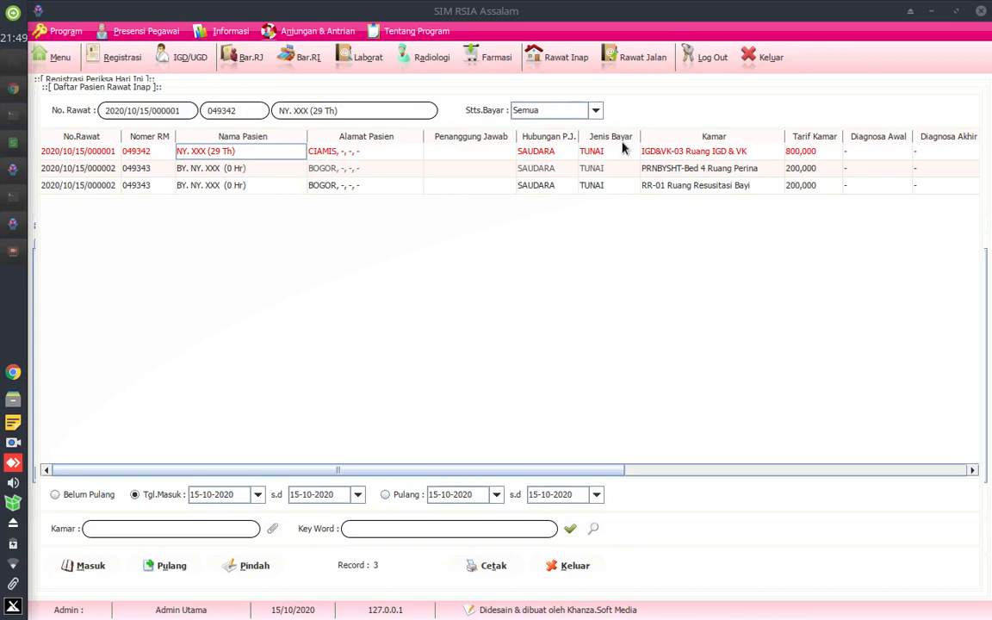
pyautogui.click(654, 152)
pyautogui.click(189, 191)
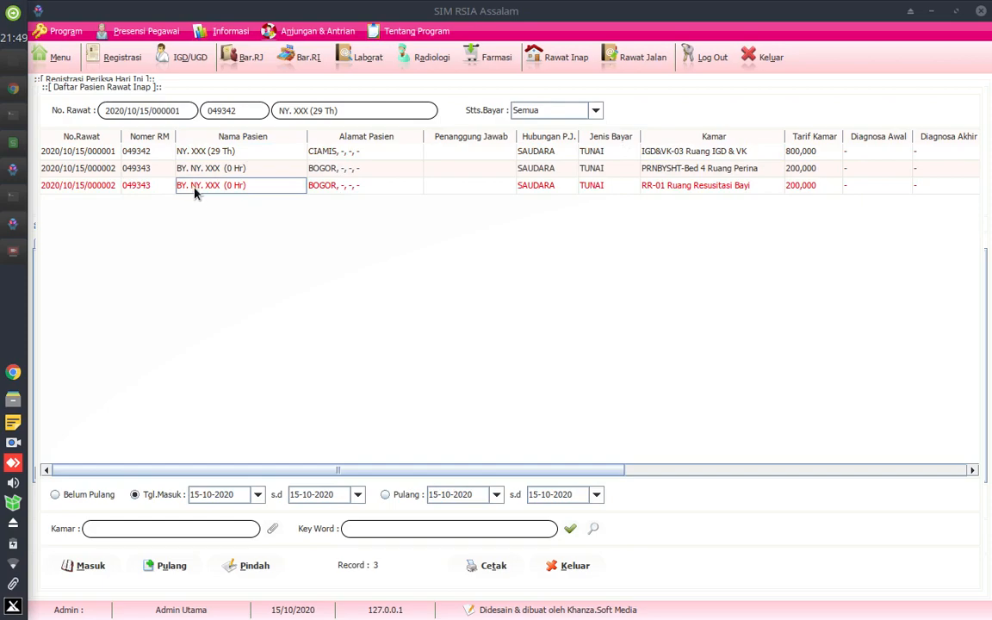
pyautogui.click(693, 191)
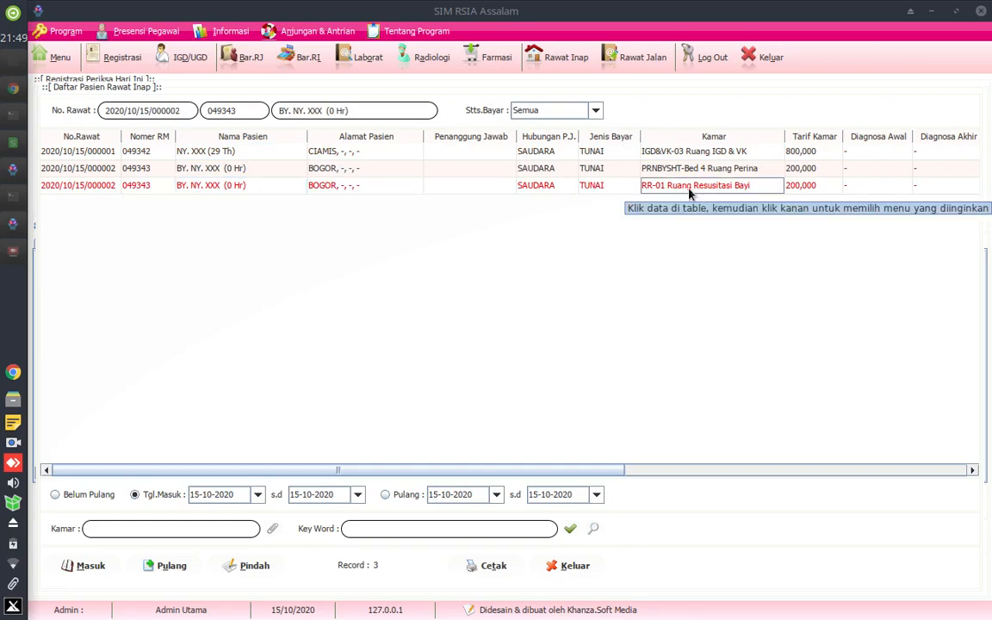
pyautogui.click(535, 170)
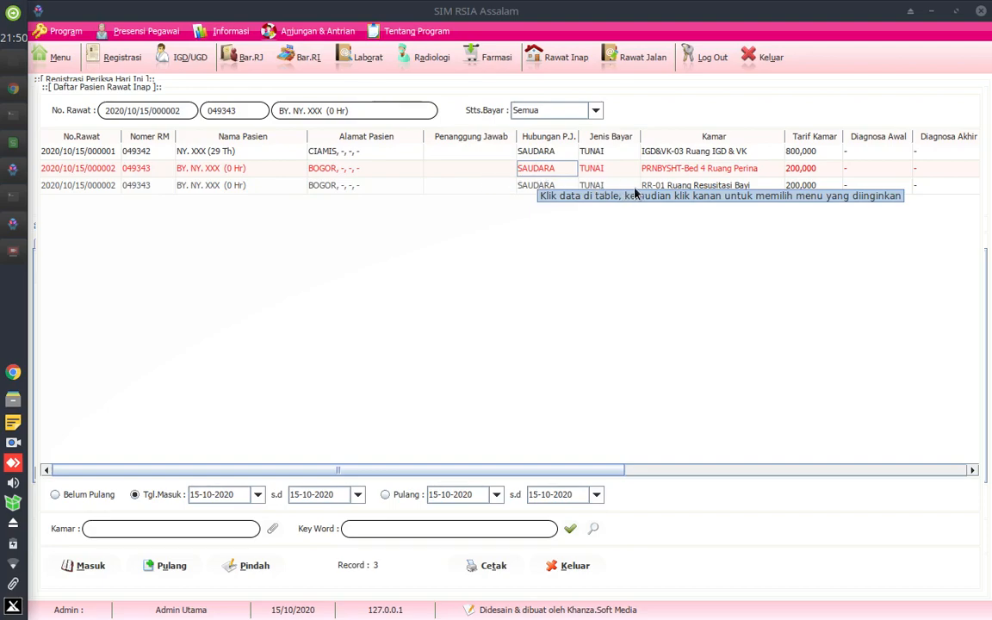
pyautogui.click(687, 176)
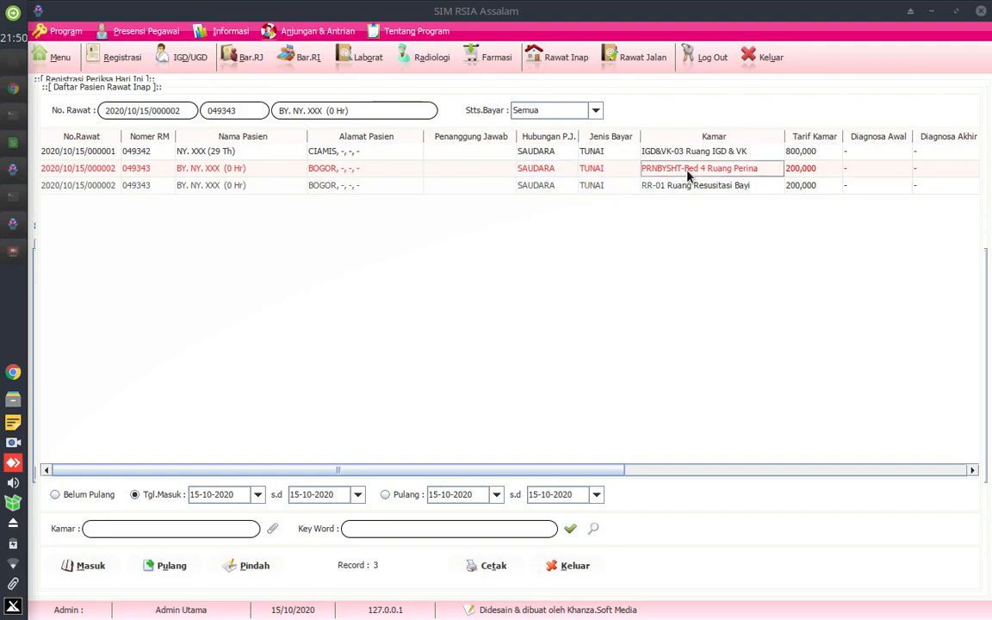
# - Look through the label and patient wristband print options for the mother's record and the newborn's Ruang Perina record
pyautogui.click(222, 157)
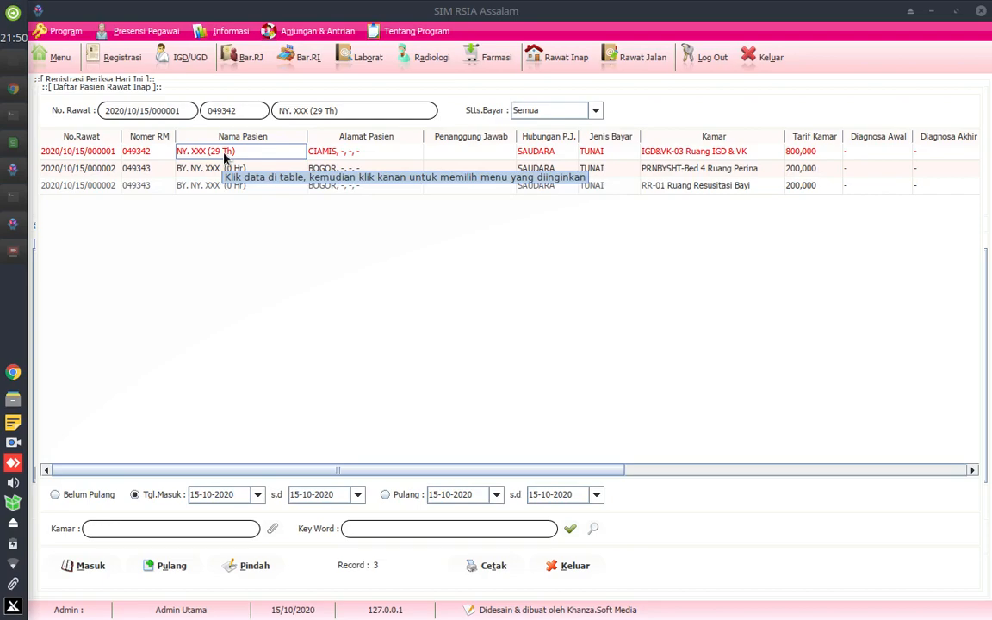
pyautogui.rightClick(224, 157)
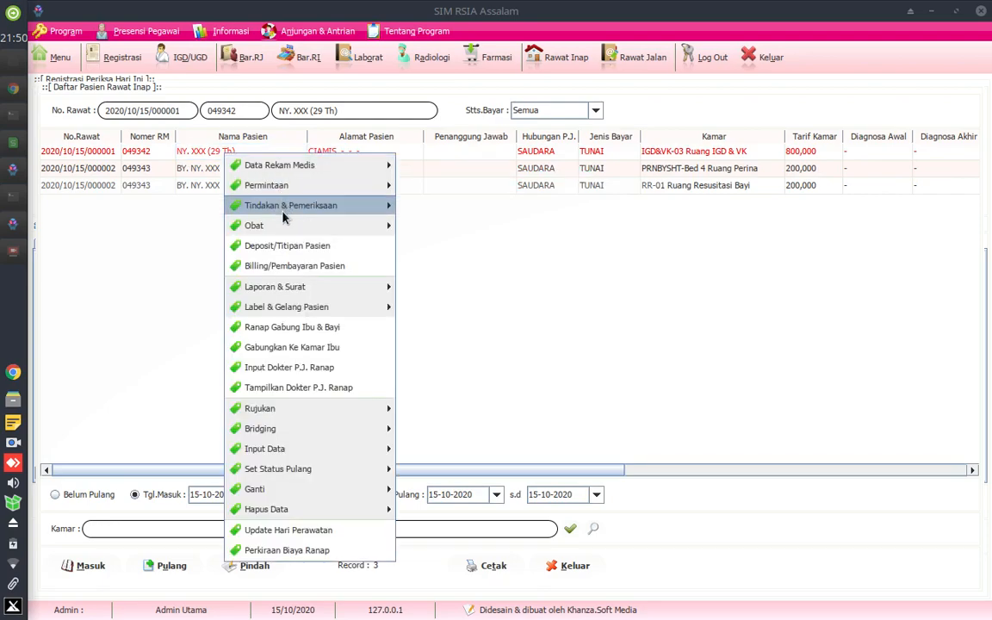
pyautogui.moveTo(300, 307)
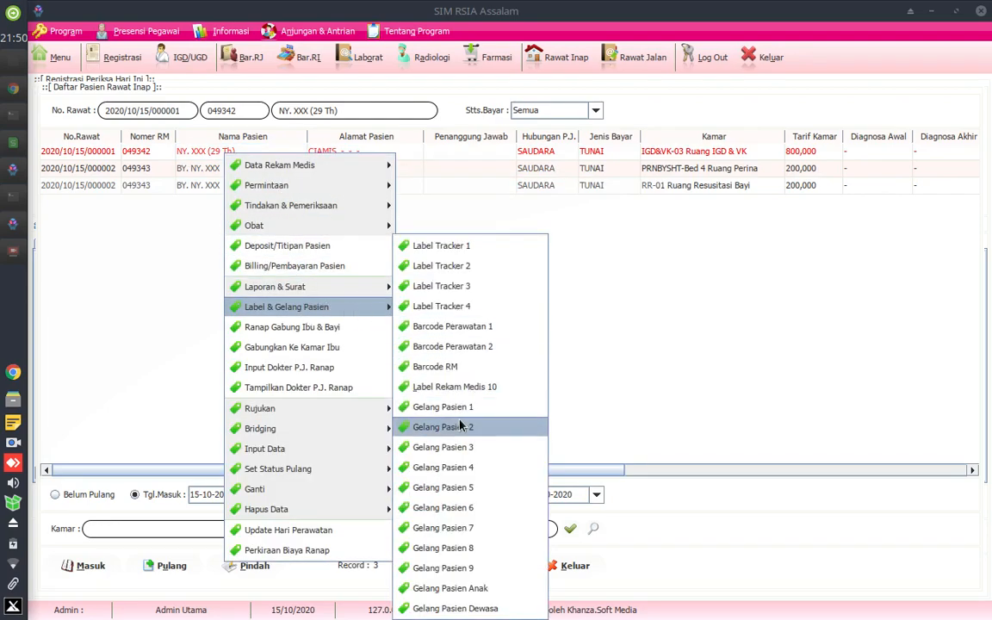
pyautogui.click(214, 170)
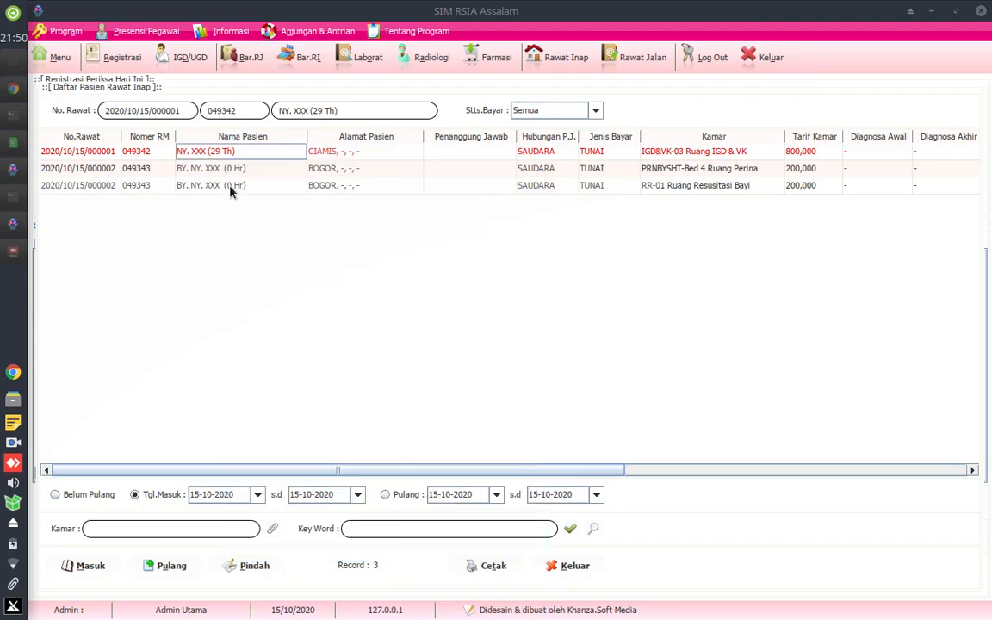
pyautogui.rightClick(214, 176)
pyautogui.moveTo(324, 440)
pyautogui.moveTo(297, 330)
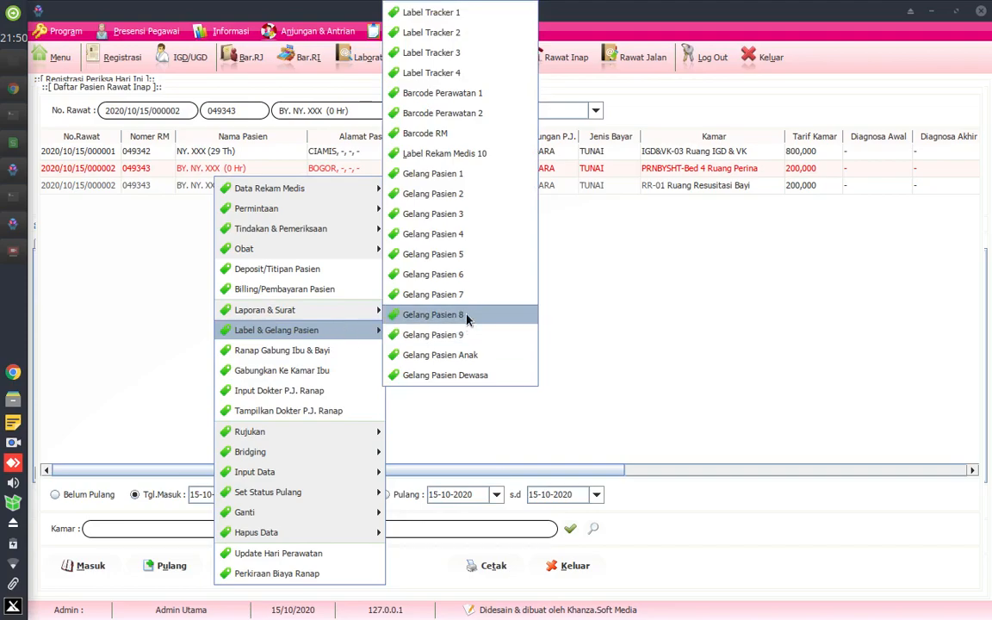
pyautogui.click(465, 153)
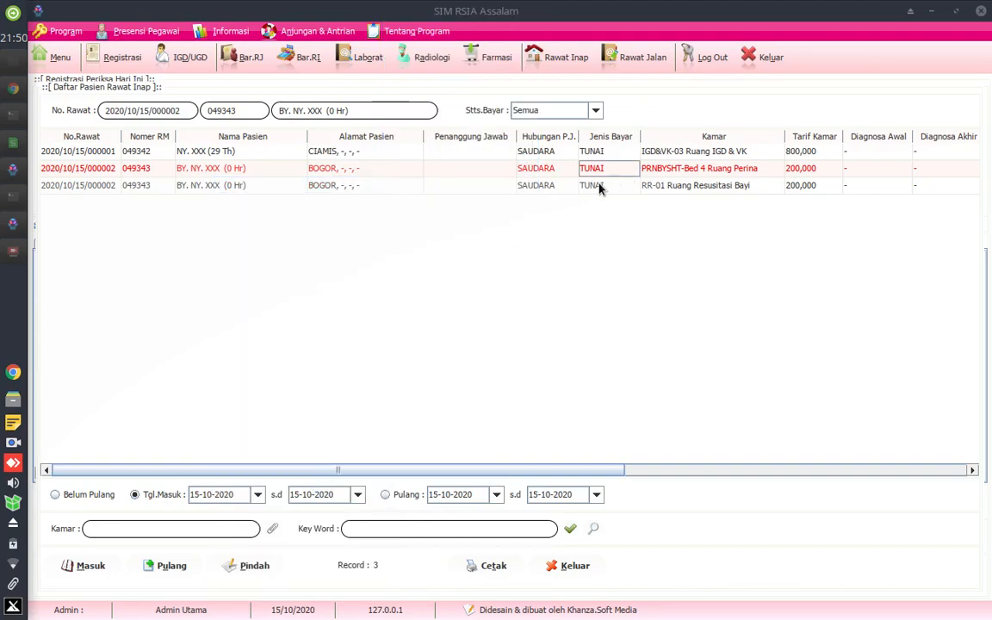
pyautogui.click(225, 155)
pyautogui.click(235, 169)
pyautogui.click(233, 155)
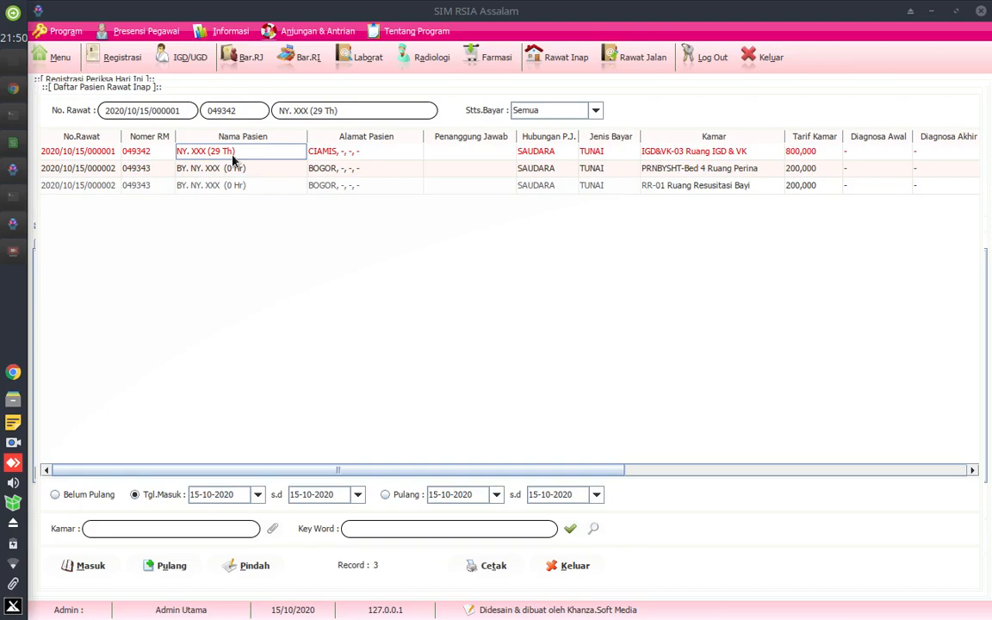
pyautogui.click(239, 171)
pyautogui.click(255, 155)
# - Return to the day's patient registration form and choose IGD as the unit for a new registration
pyautogui.click(122, 50)
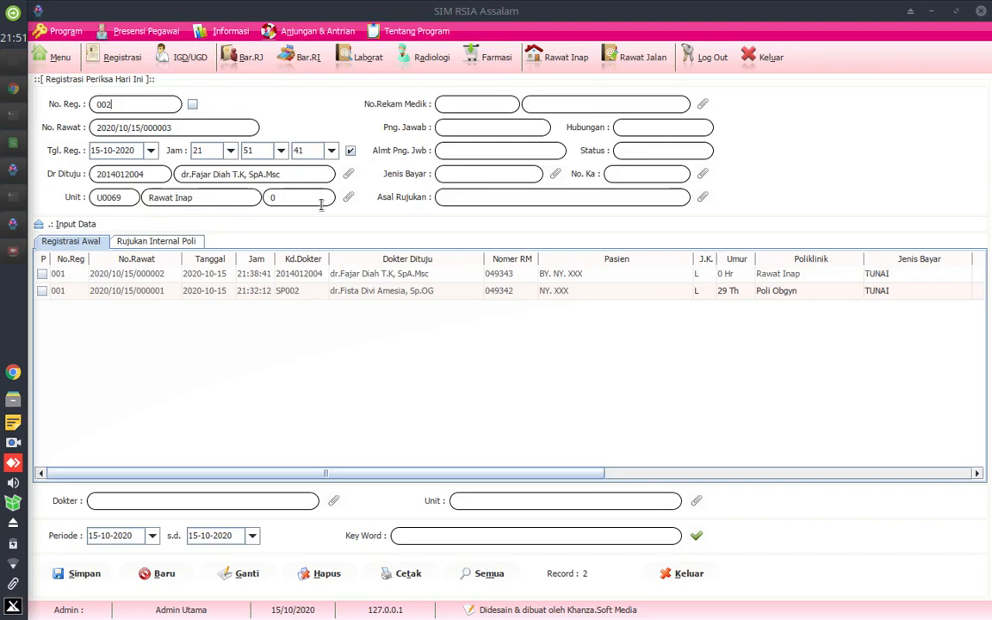
pyautogui.click(347, 197)
pyautogui.doubleClick(135, 135)
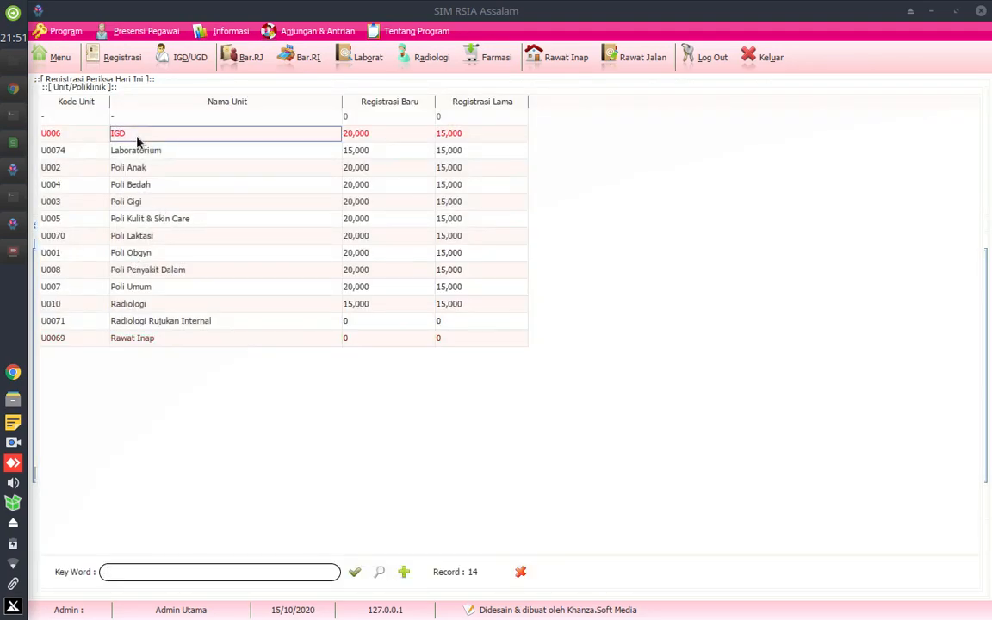